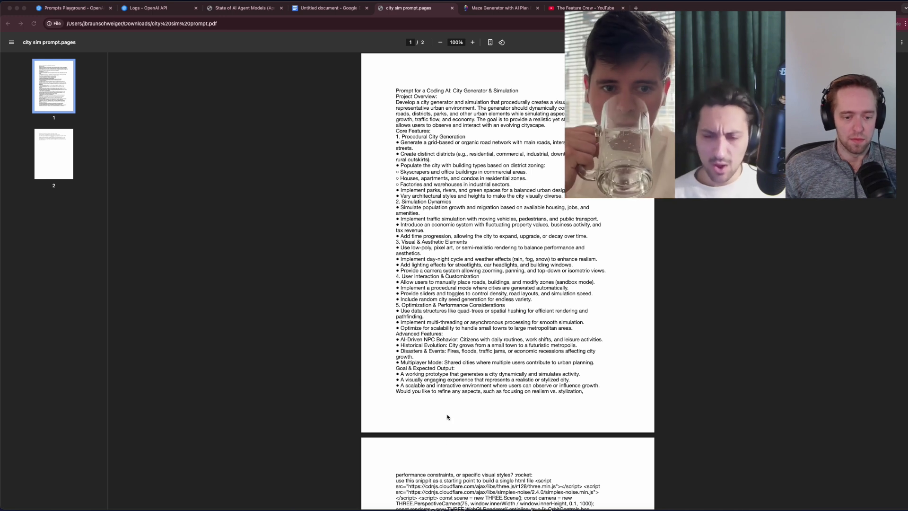
Scroll through the two-page city simulation prompt in the PDF viewer
scroll(434, 395, "down", 5)
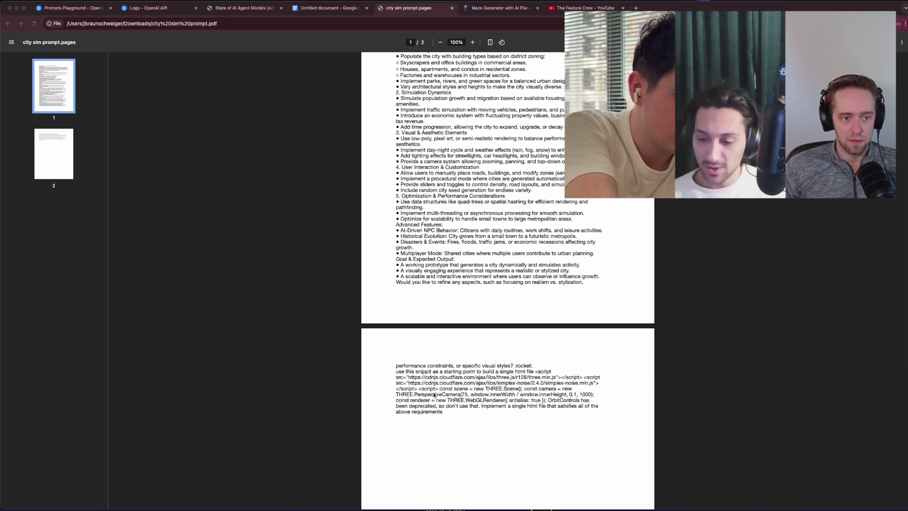
scroll(434, 395, "down", 1)
scroll(434, 395, "up", 5)
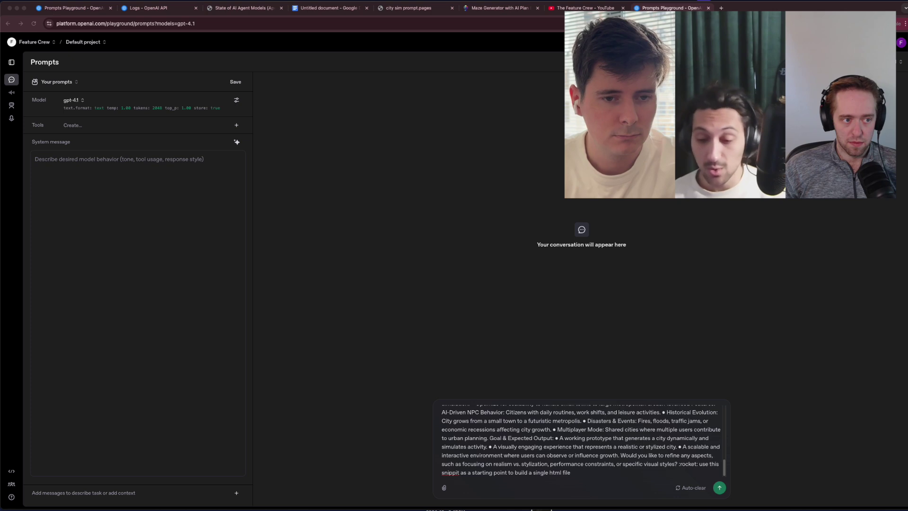
Send the city simulation prompt to gpt-4.1 and scroll through its generated HTML code
left_click(720, 489)
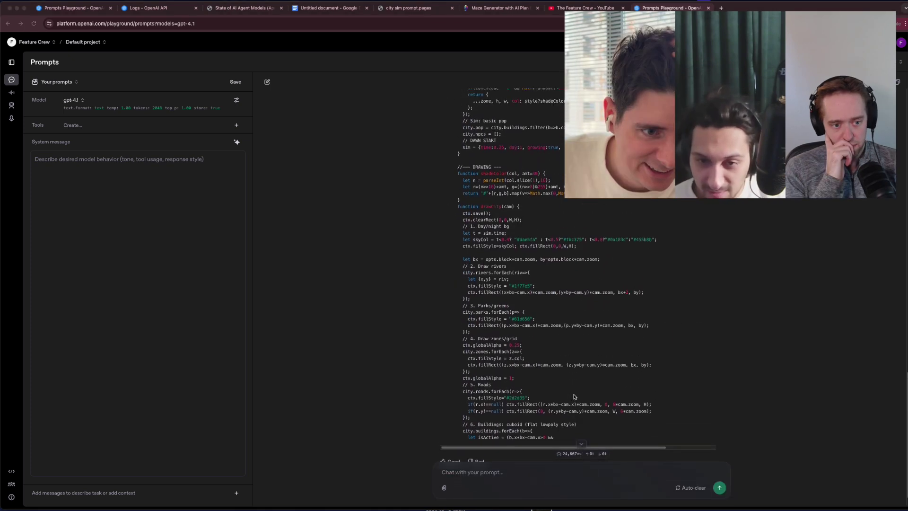
scroll(574, 397, "up", 3)
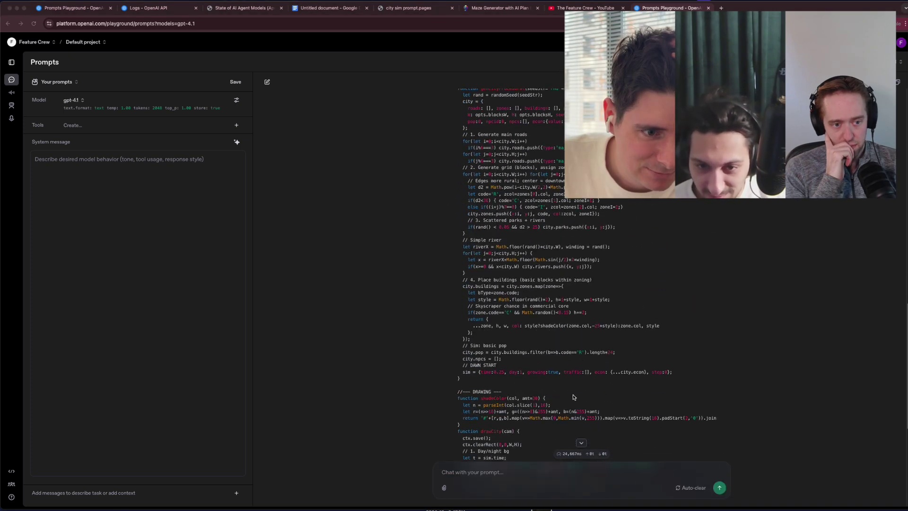
scroll(574, 396, "up", 3)
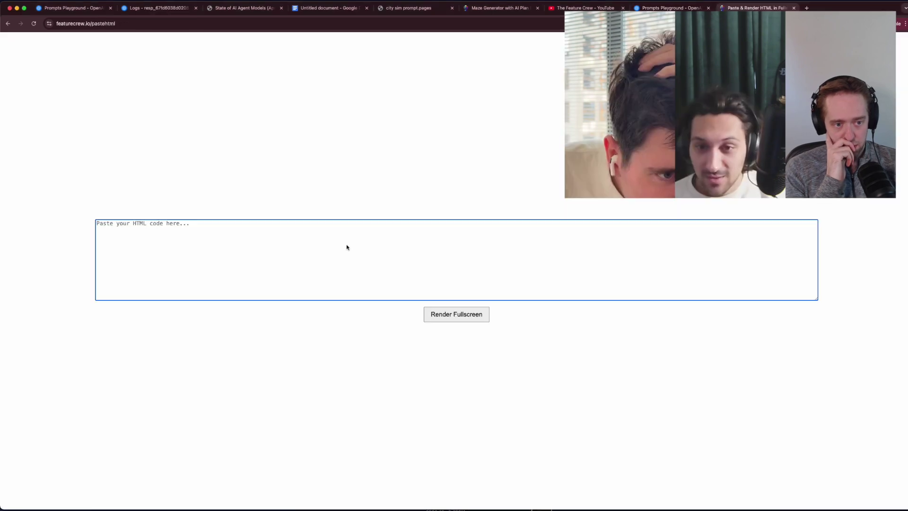
Paste the generated HTML into the code box, render it full screen, then exit full screen
left_click(346, 247)
key("super+v")
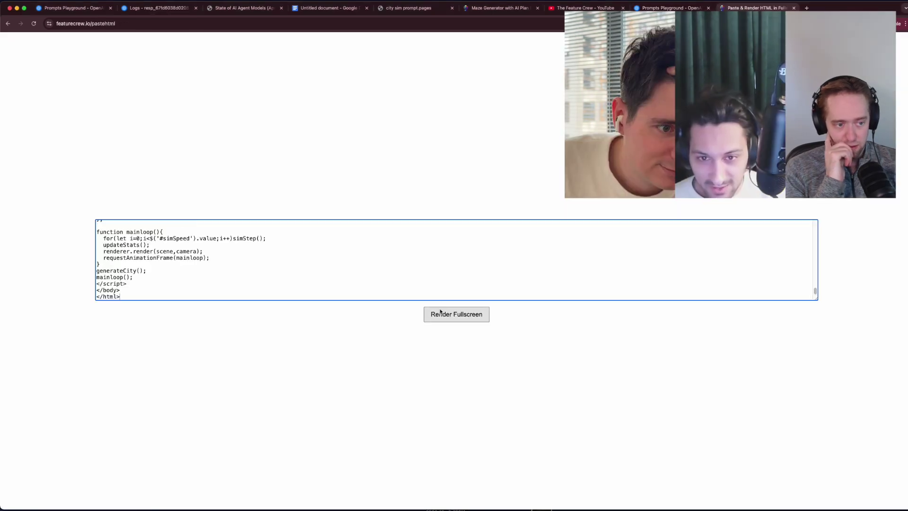
left_click(441, 311)
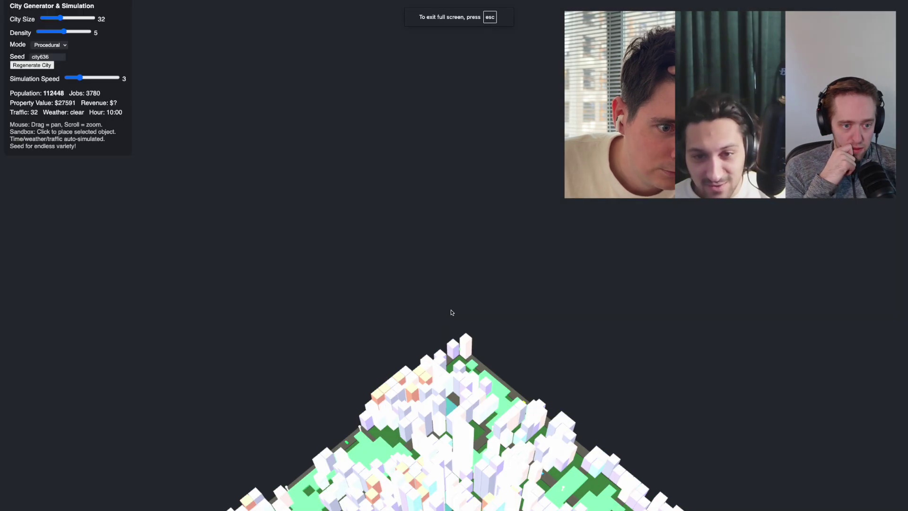
key("Escape")
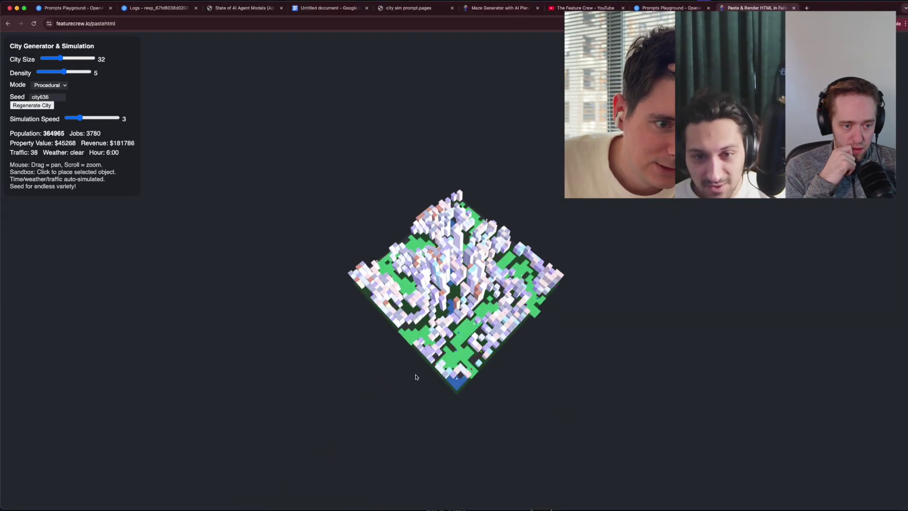
Orbit the 3D city and settle the Simulation Speed slider at 1
left_click_drag(416, 375, 538, 381)
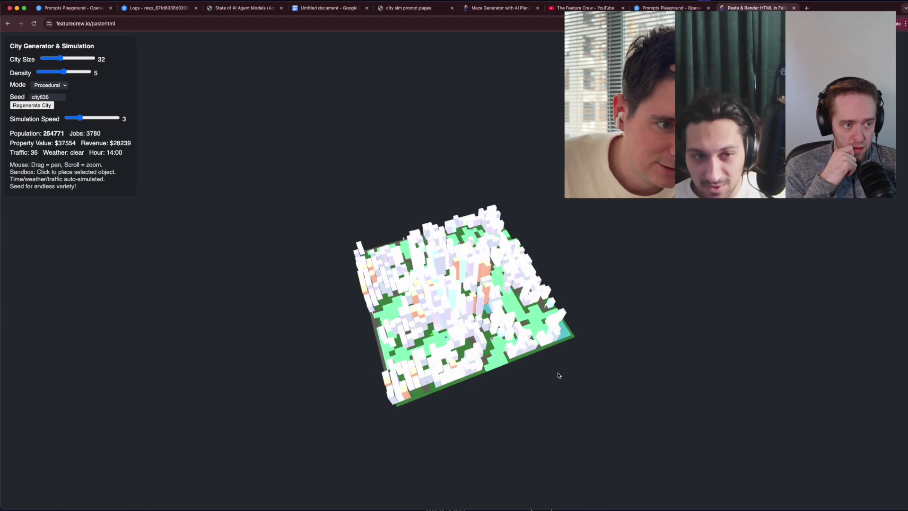
left_click(74, 118)
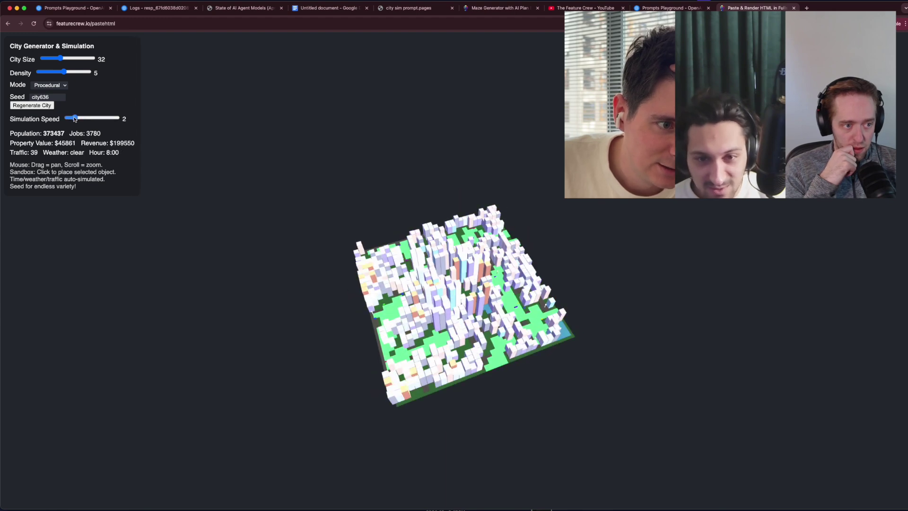
left_click_drag(74, 119, 55, 118)
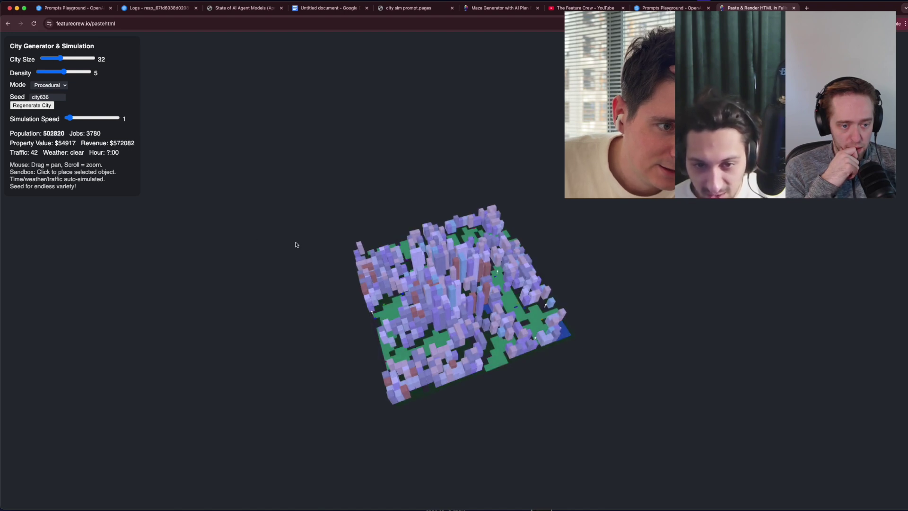
scroll(370, 288, "up", 5)
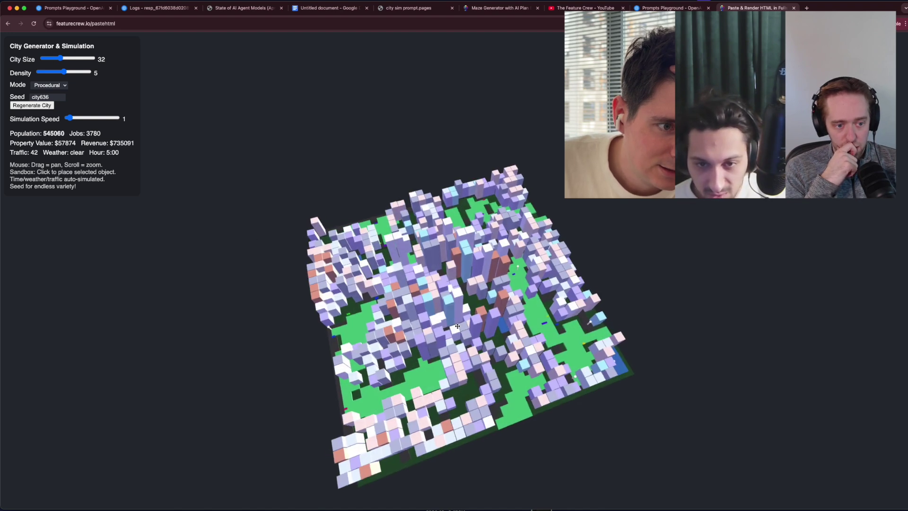
mouse_move(69, 117)
left_mouse_down()
mouse_move(86, 119)
mouse_move(74, 118)
left_mouse_up()
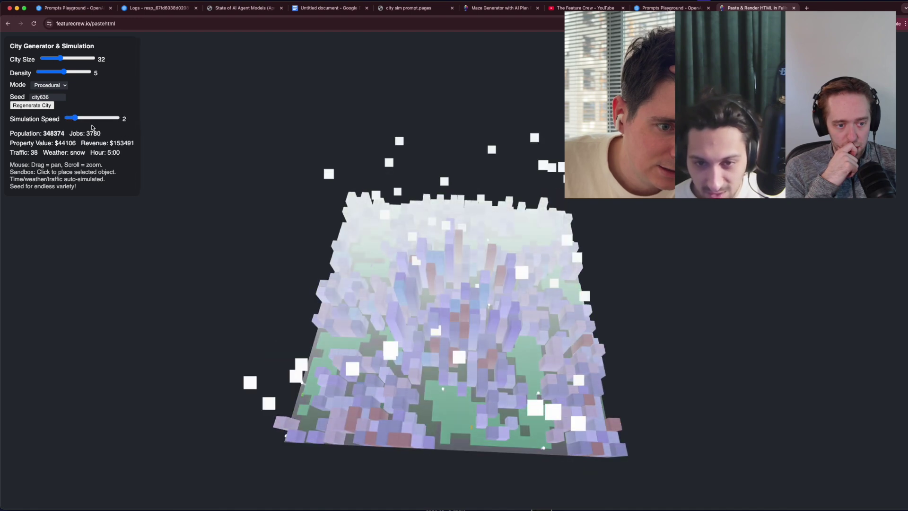
left_click_drag(359, 265, 501, 322)
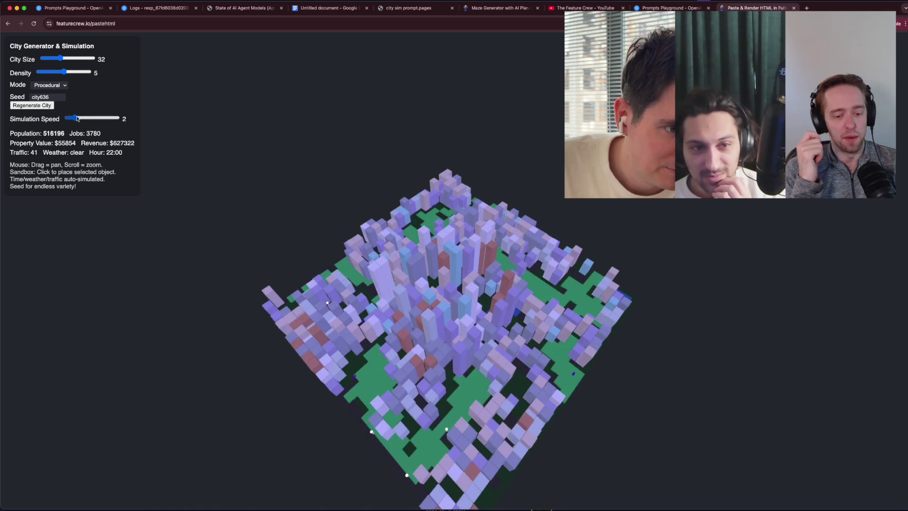
left_click_drag(75, 118, 69, 118)
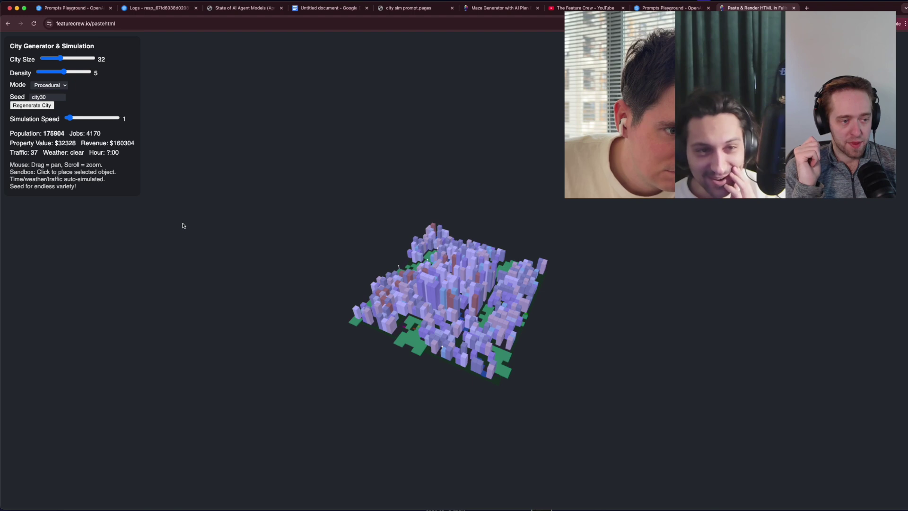
Orbit and zoom the city, then regenerate it with City Size 58
scroll(374, 329, "up", 5)
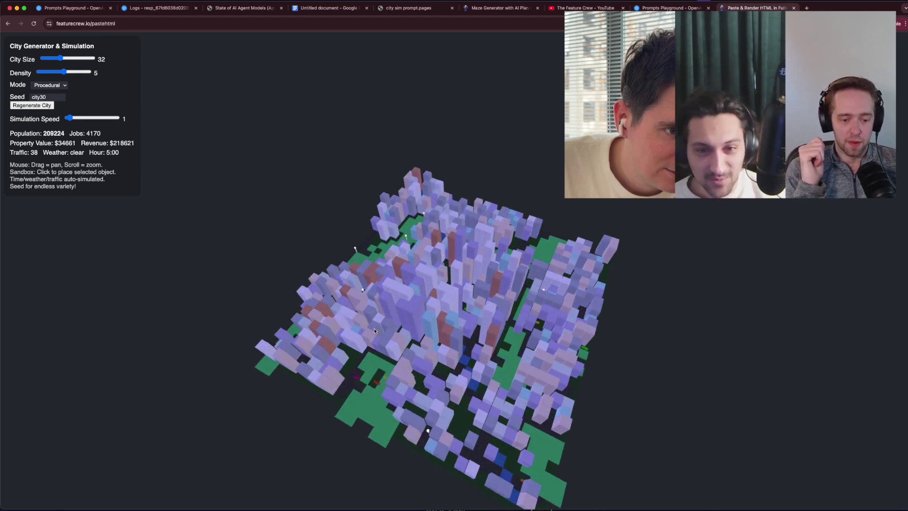
left_click_drag(374, 333, 492, 375)
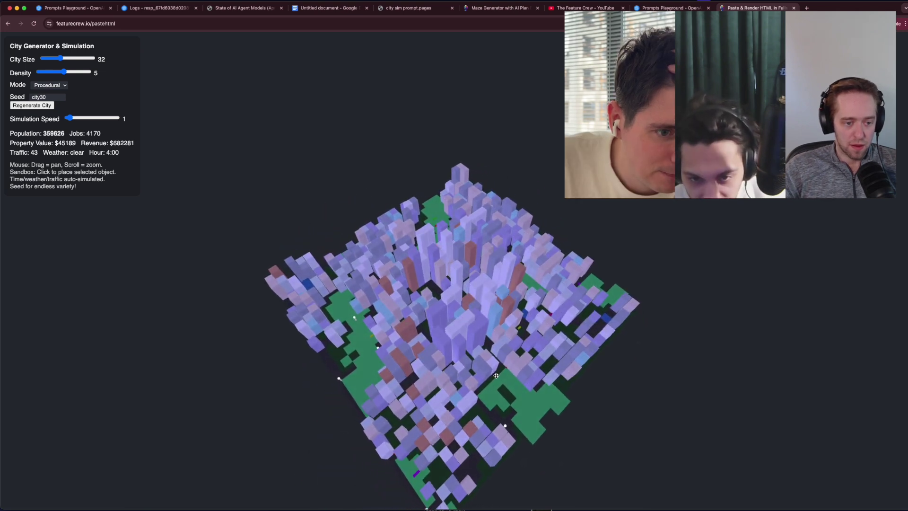
scroll(416, 341, "down", 1)
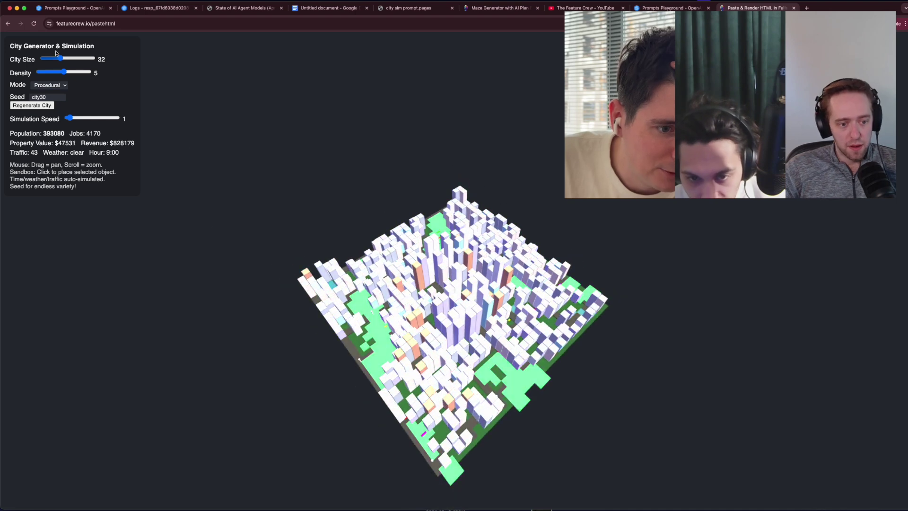
left_click_drag(83, 59, 85, 58)
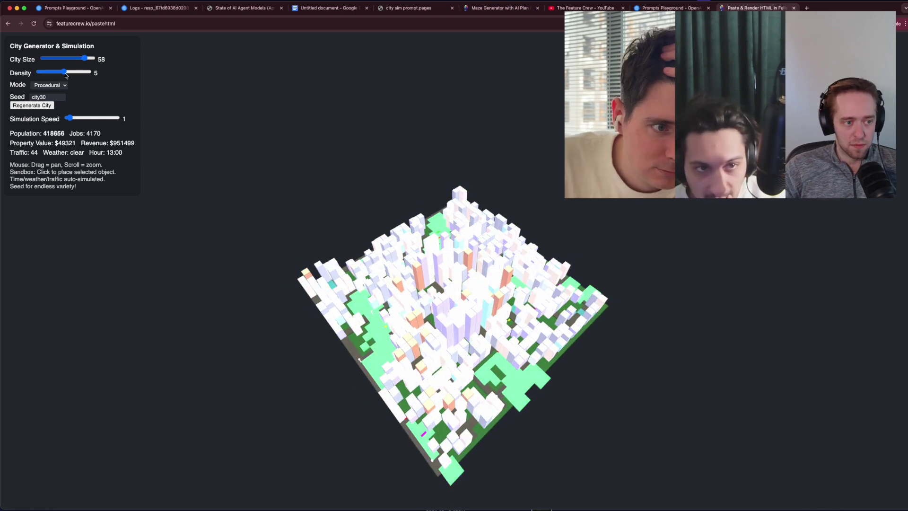
left_click(39, 106)
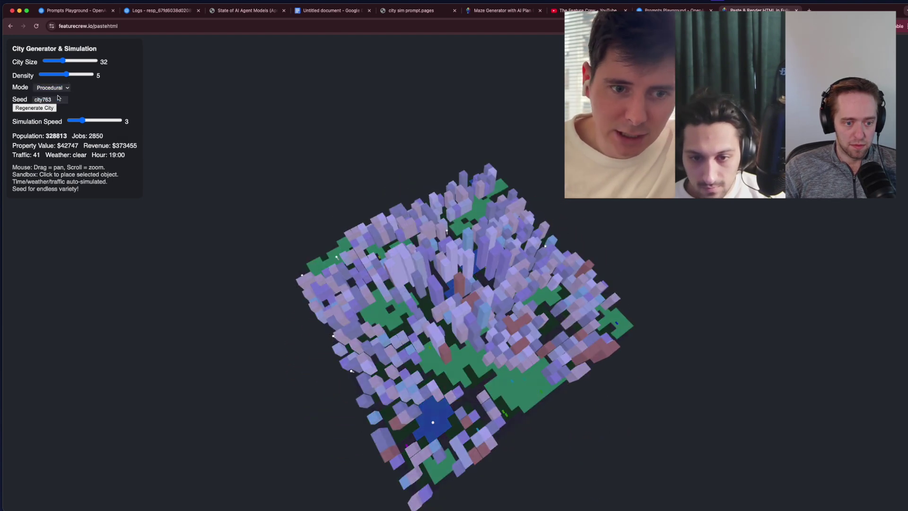
Switch to Sandbox mode, choose Add Road and Add Building, set speed 1, and reload
left_click(59, 99)
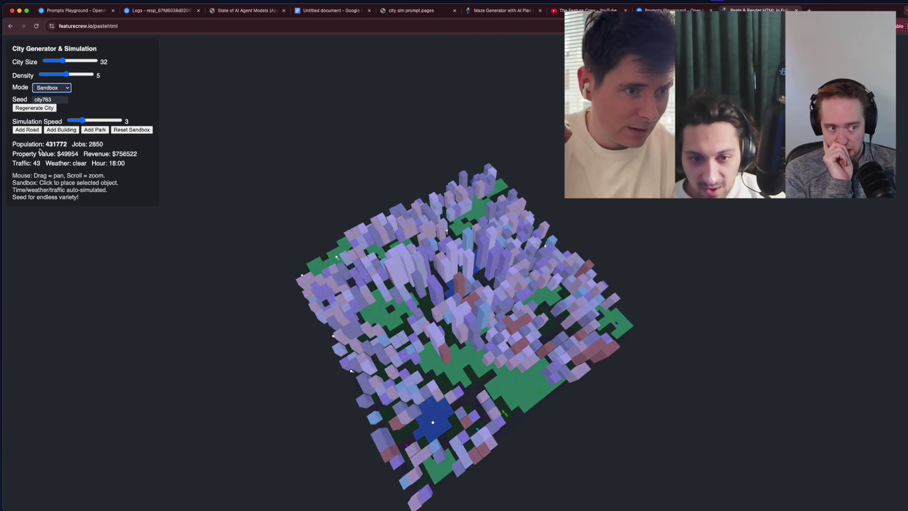
left_click(35, 132)
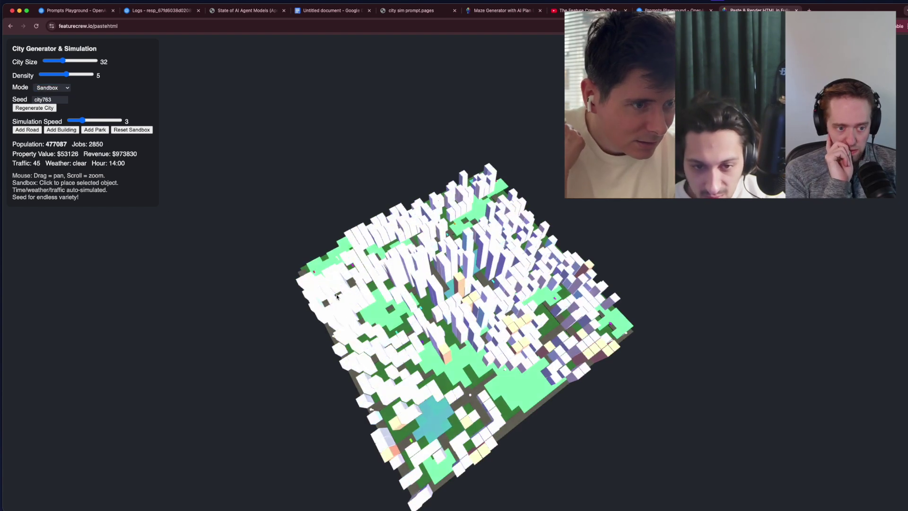
left_click(61, 130)
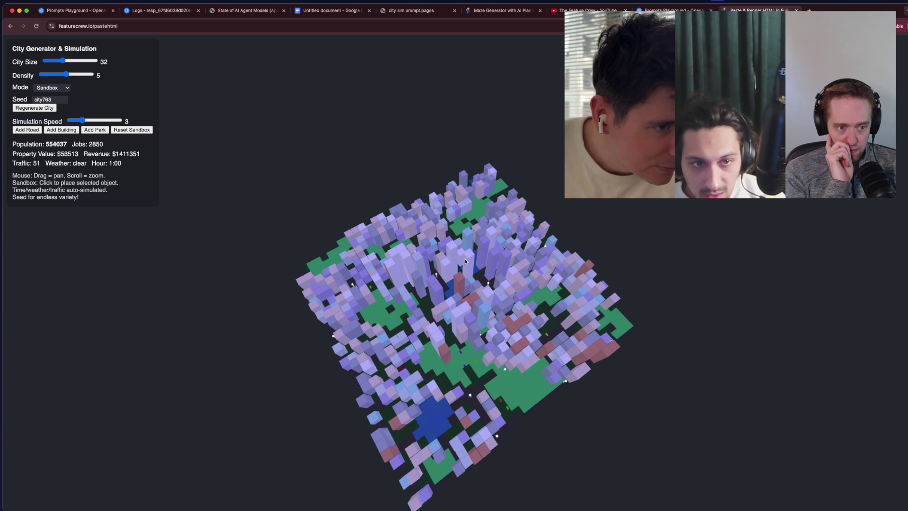
left_click(71, 121)
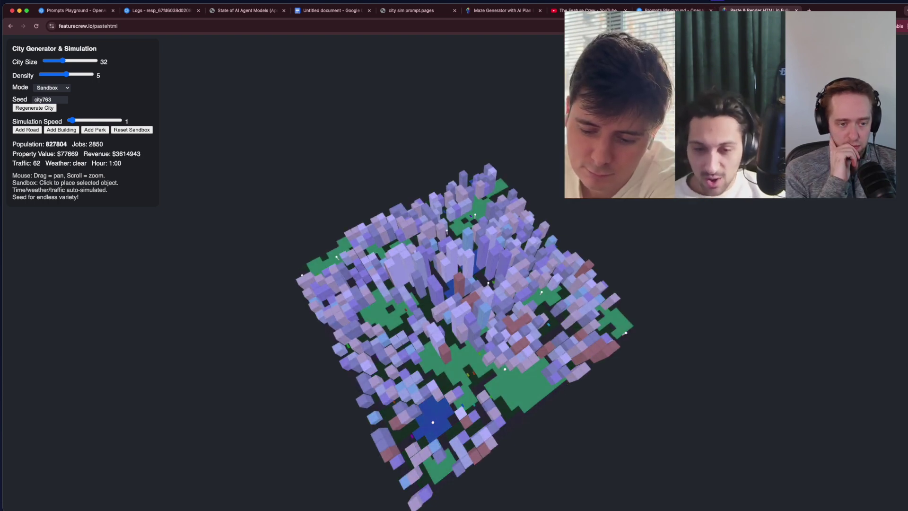
key("super+r")
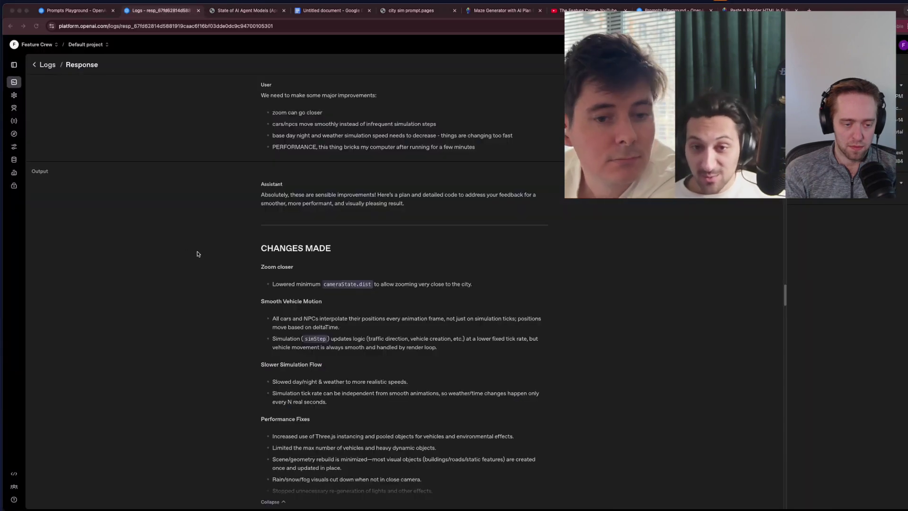
Scroll through the improved city-sim code in the Logs response, then return to the rendered city
scroll(197, 254, "down", 1)
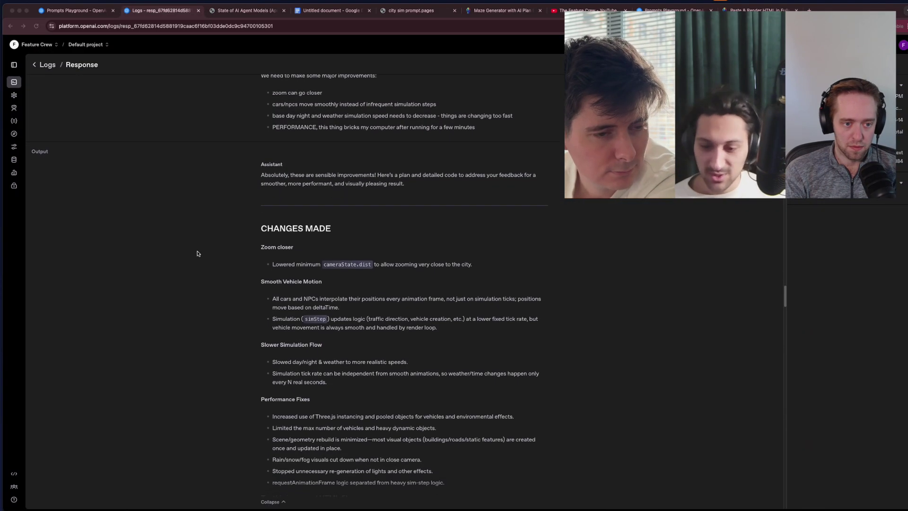
scroll(198, 254, "down", 3)
scroll(198, 253, "down", 2)
scroll(198, 253, "down", 1)
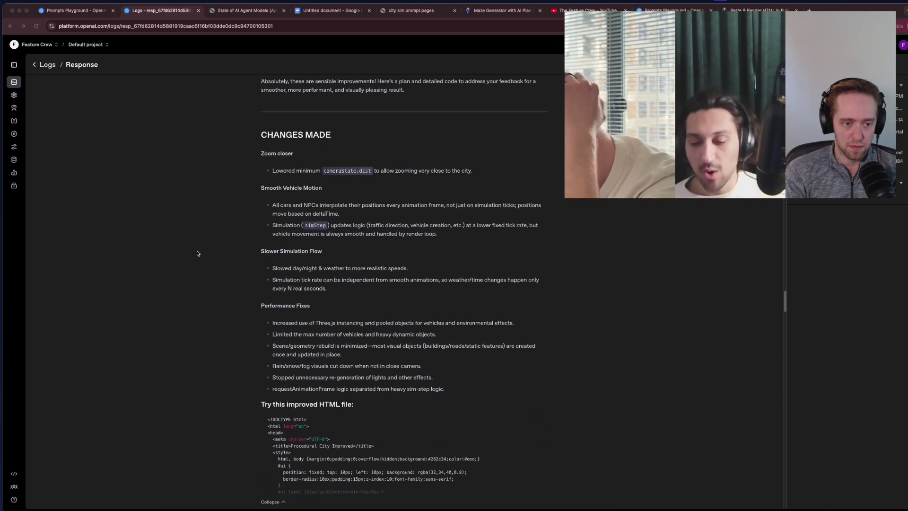
scroll(198, 254, "down", 4)
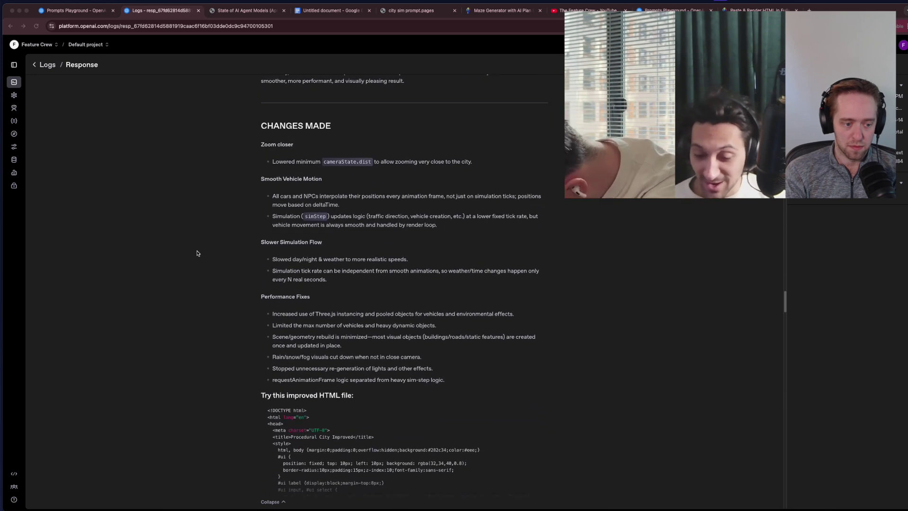
scroll(198, 253, "down", 20)
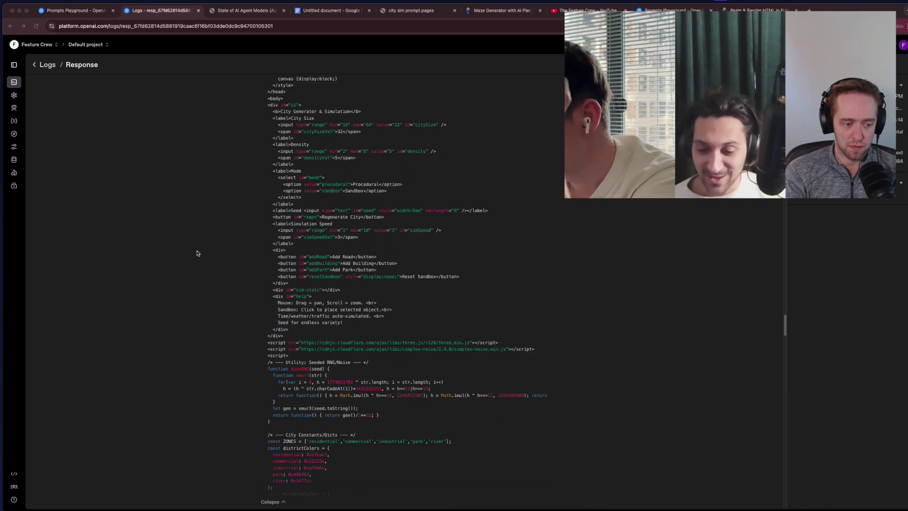
scroll(197, 253, "down", 20)
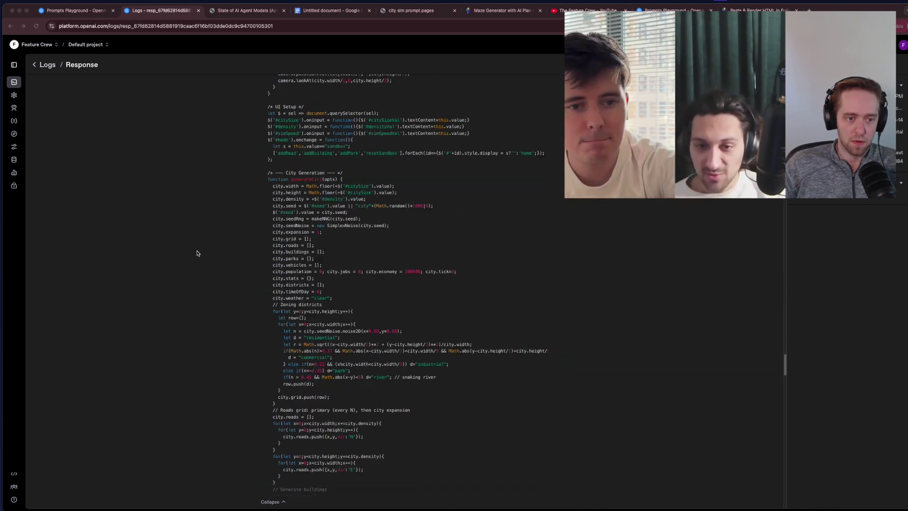
scroll(197, 253, "down", 17)
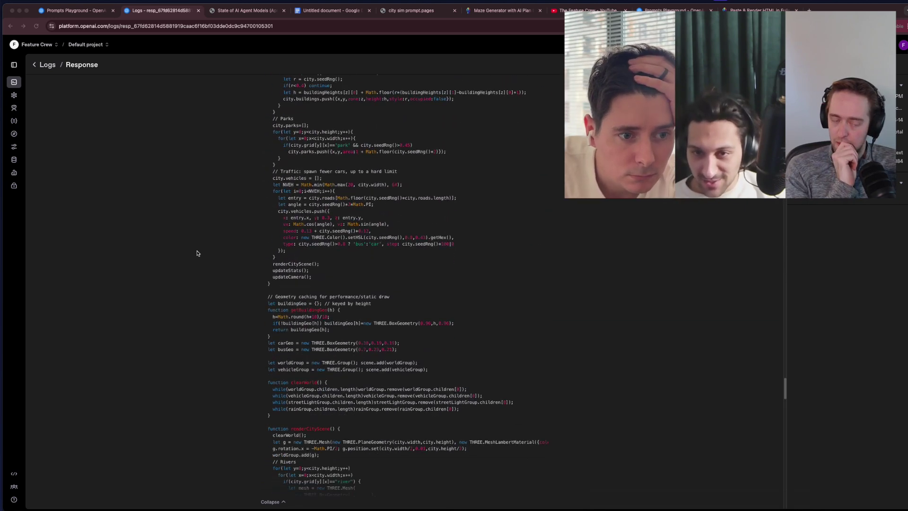
scroll(197, 253, "down", 12)
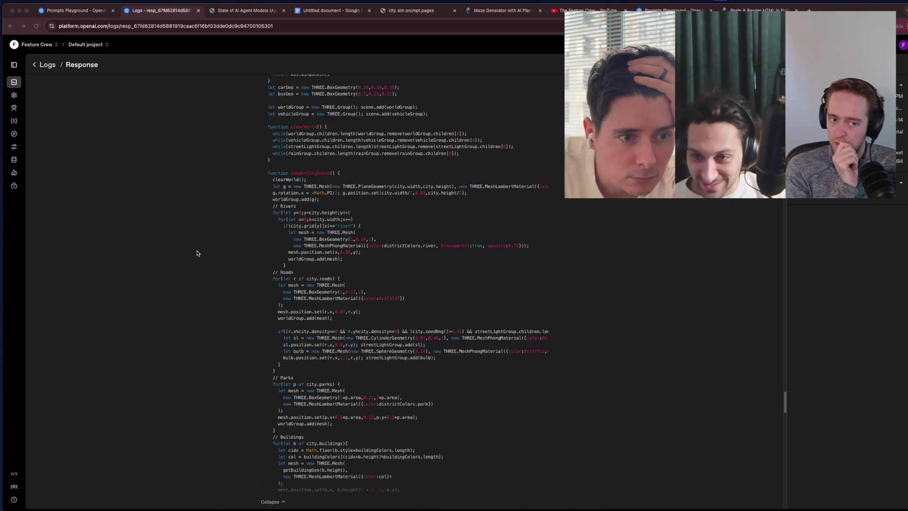
scroll(198, 254, "down", 2)
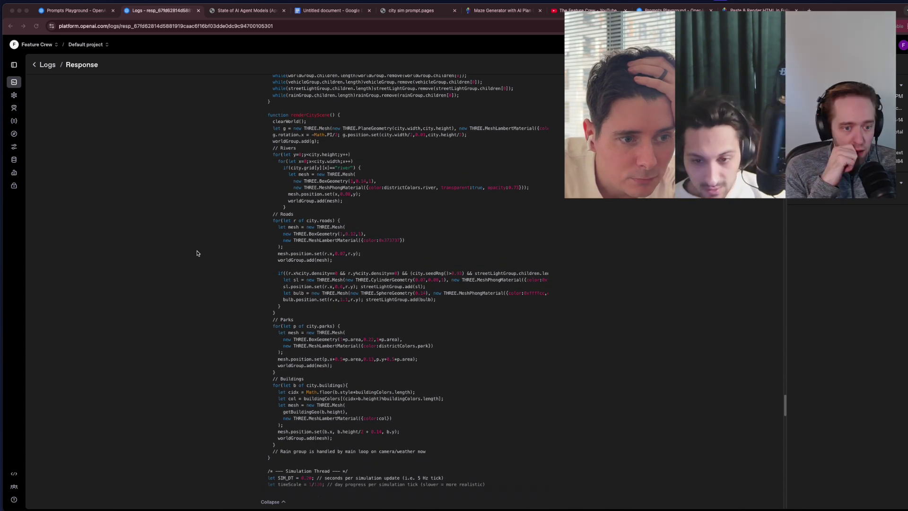
key("super+9")
Orbit and zoom in on the seed city502 city's buildings and parks
mouse_move(466, 360)
left_mouse_down()
mouse_move(483, 362)
mouse_move(456, 368)
left_mouse_up()
scroll(452, 326, "up", 10)
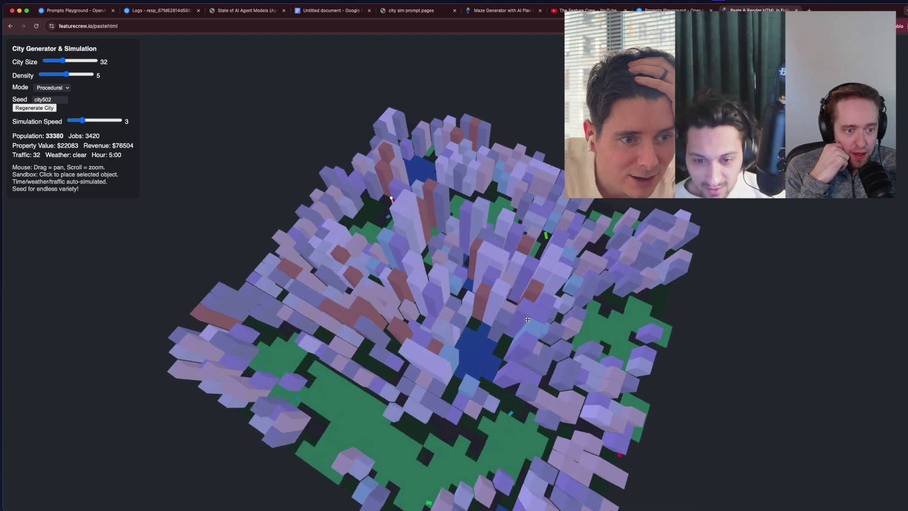
scroll(515, 325, "up", 3)
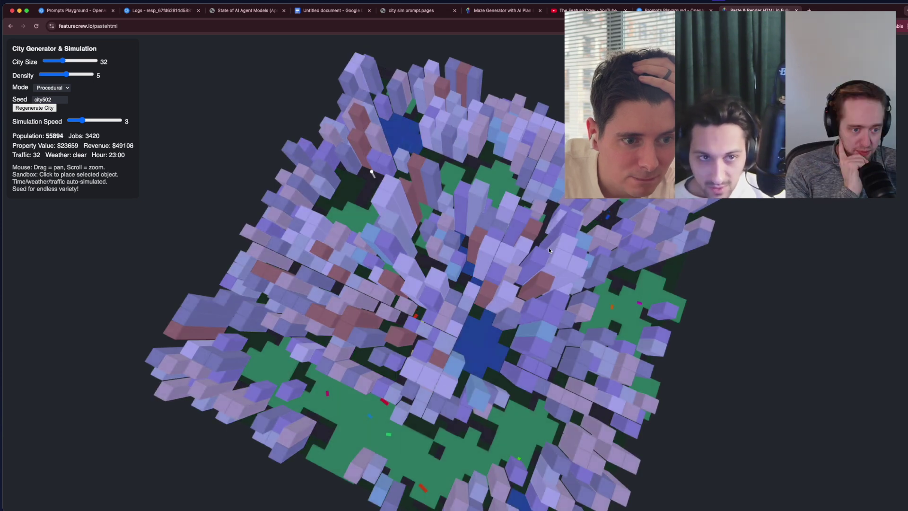
left_click_drag(591, 274, 553, 307)
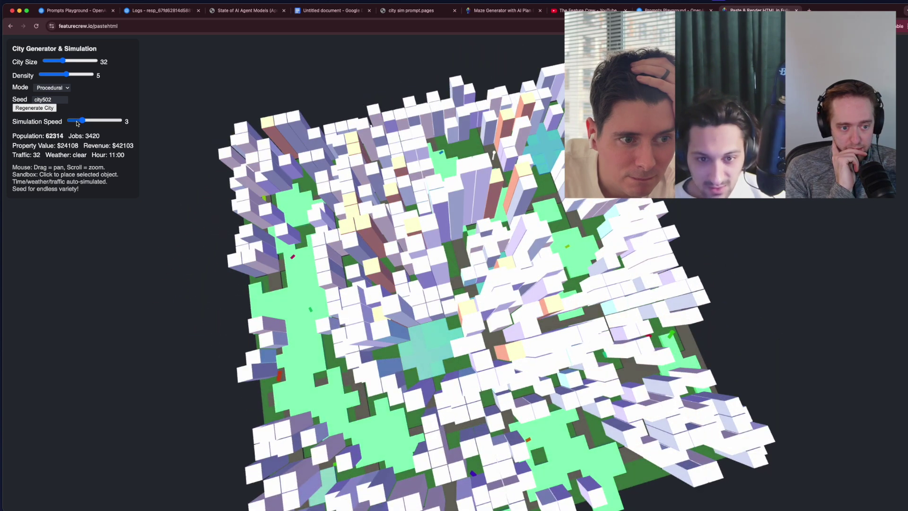
Keep Procedural mode and orbit and zoom the running city from several angles
left_click(61, 88)
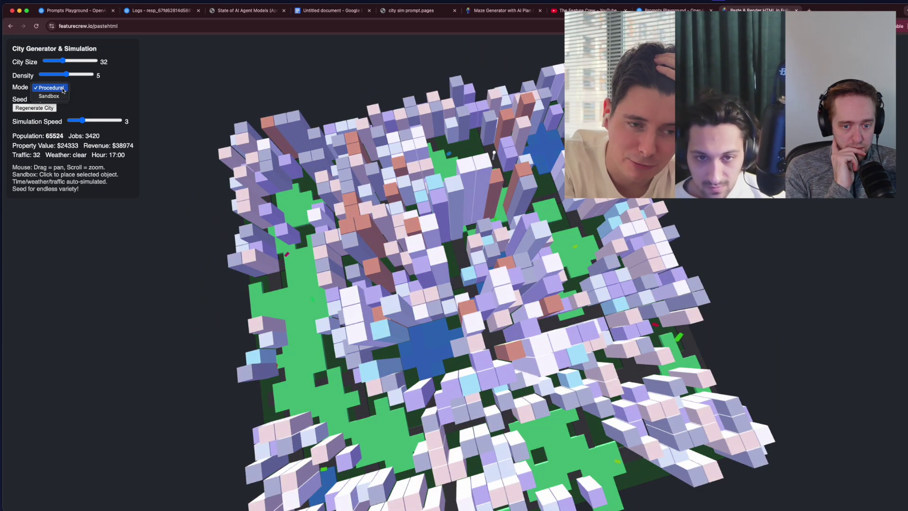
left_click(66, 89)
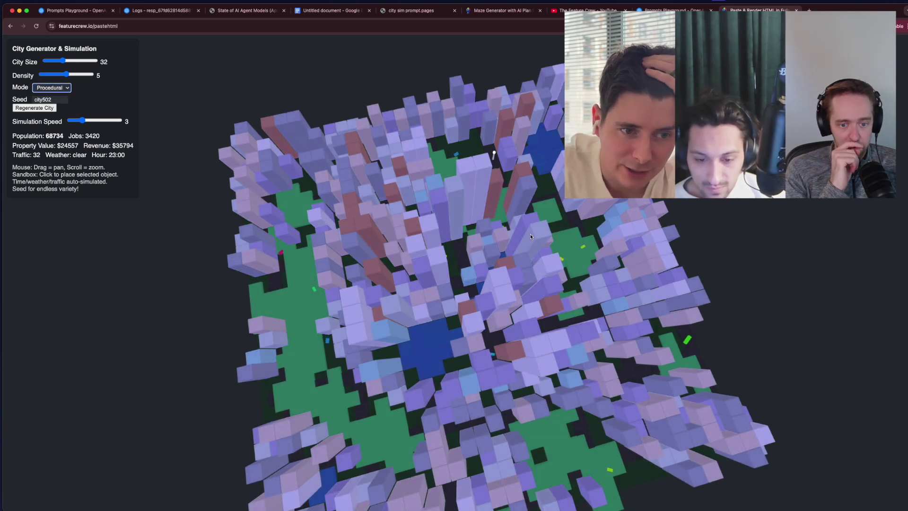
left_click_drag(562, 240, 555, 246)
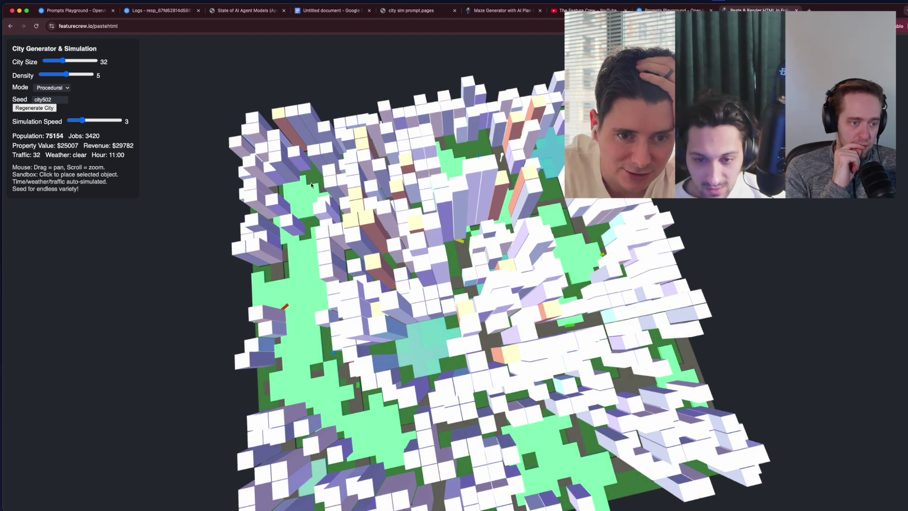
left_click_drag(397, 206, 530, 347)
scroll(530, 347, "down", 3)
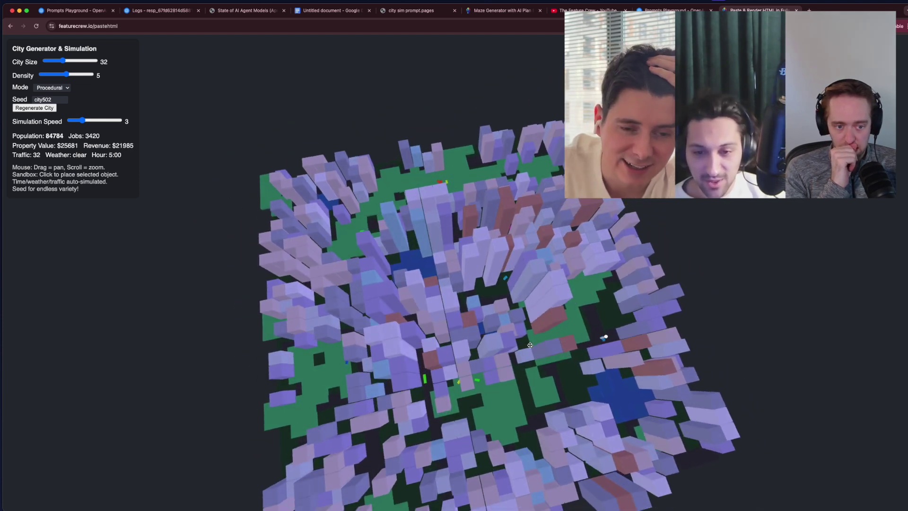
scroll(530, 345, "down", 1)
left_click_drag(684, 372, 614, 322)
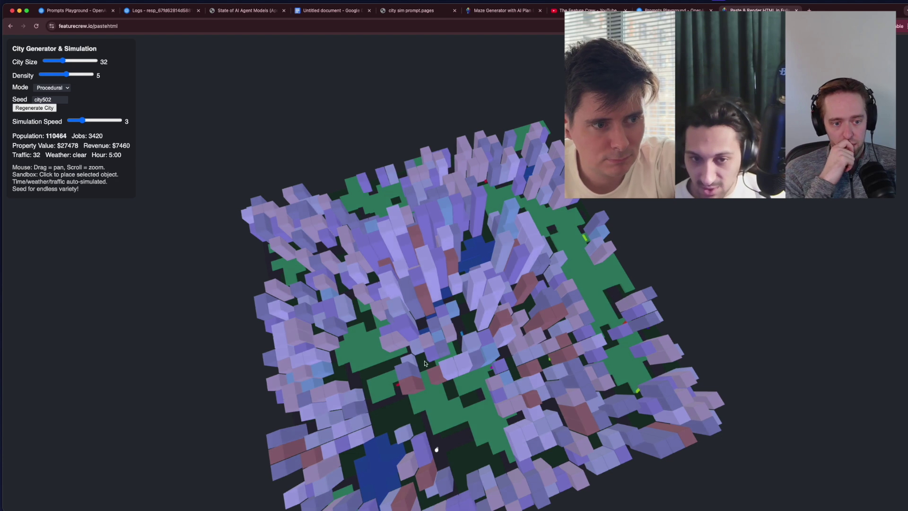
left_click_drag(405, 374, 434, 373)
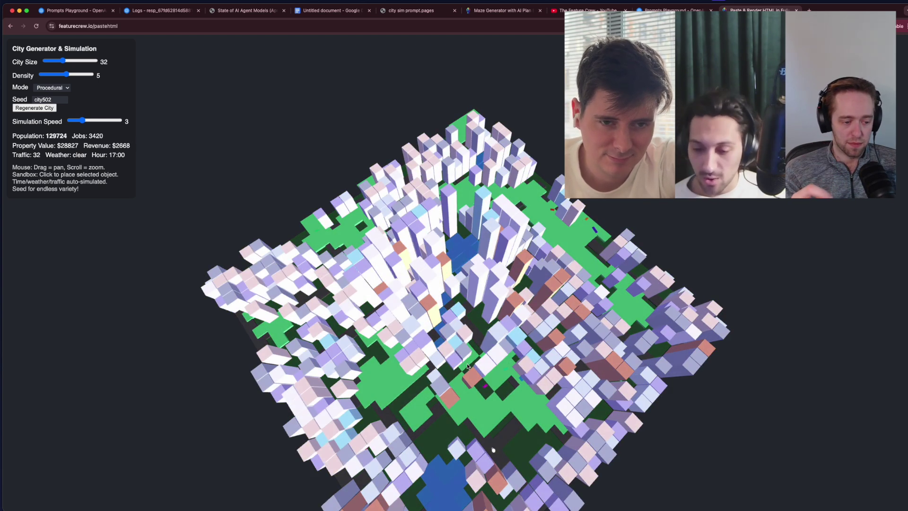
left_click_drag(478, 365, 483, 362)
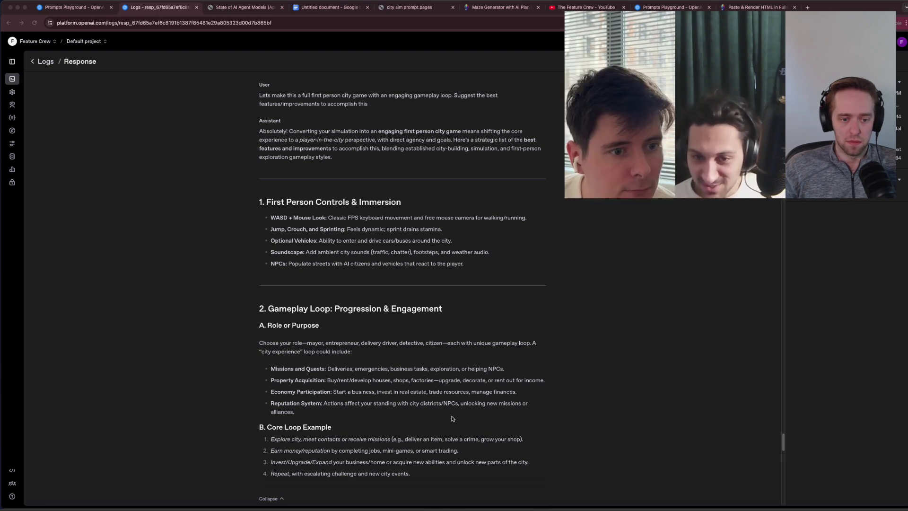
Scroll the city game design response down to section 5, Additional Engaging Features
scroll(451, 418, "down", 2)
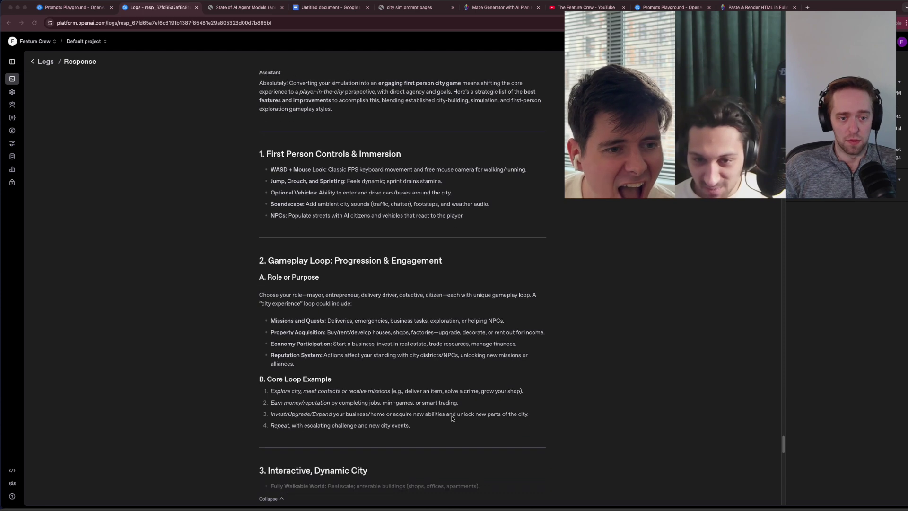
scroll(452, 418, "down", 3)
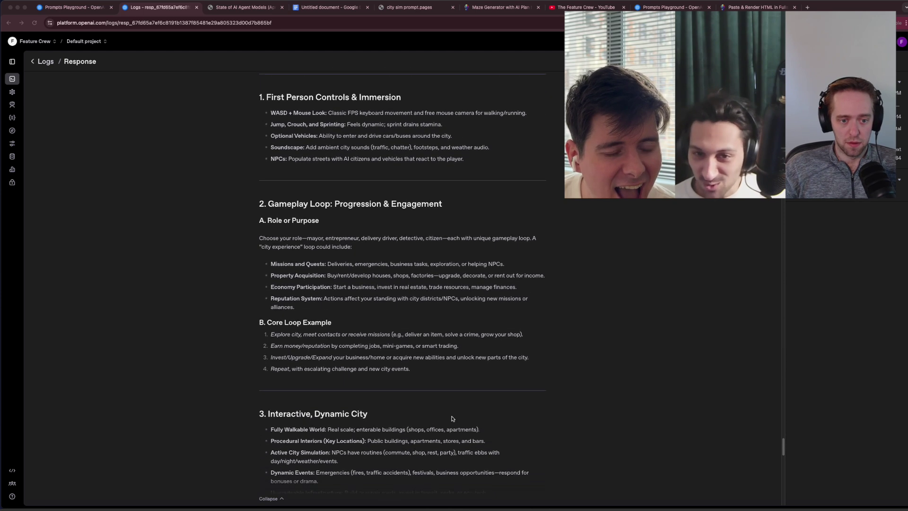
scroll(452, 418, "down", 3)
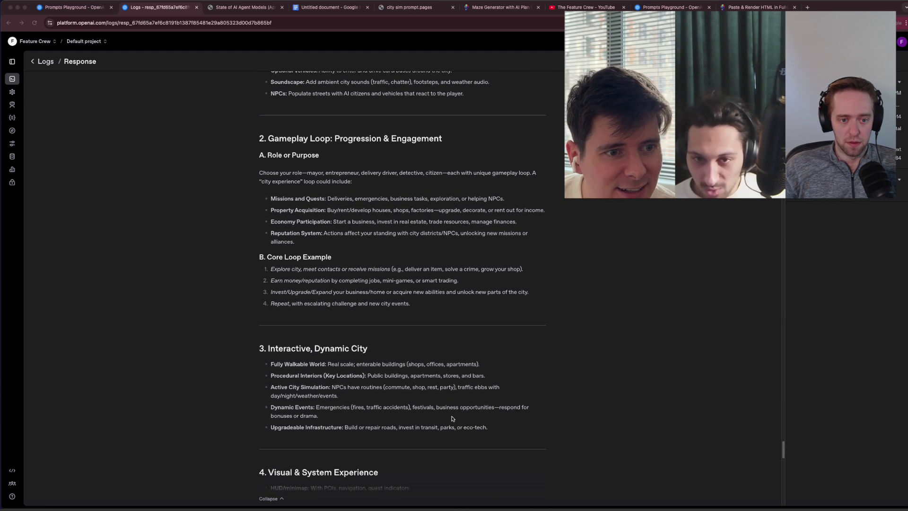
scroll(452, 419, "down", 3)
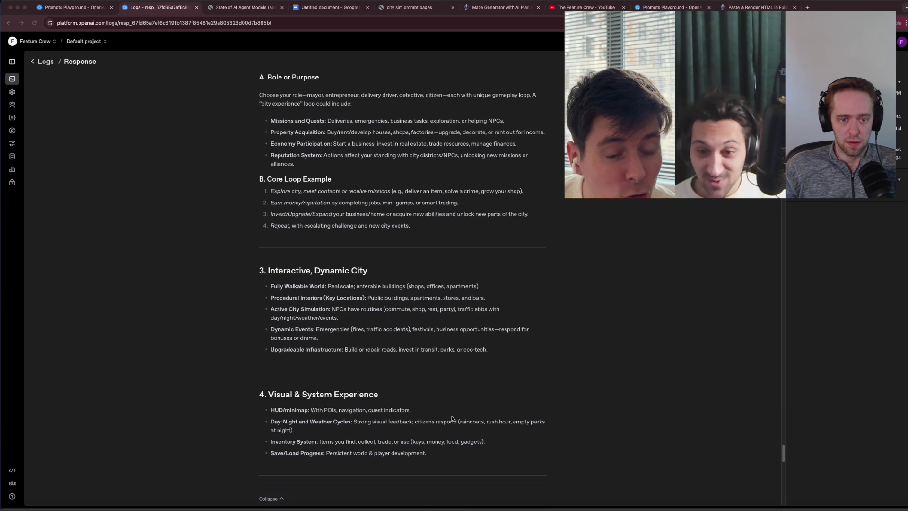
scroll(451, 419, "down", 4)
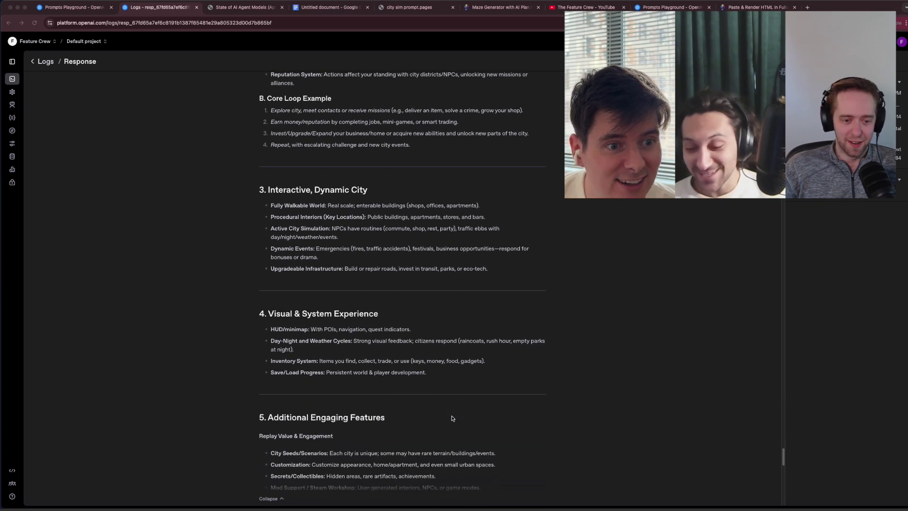
scroll(451, 419, "down", 1)
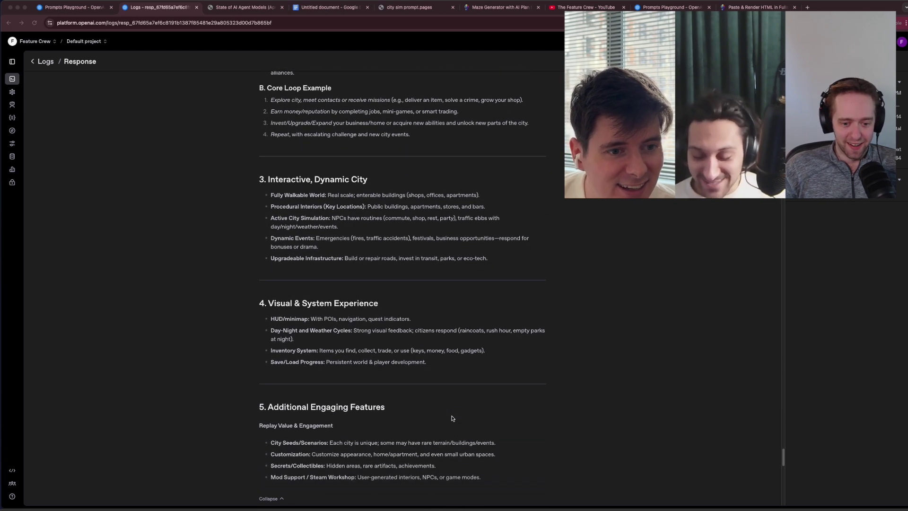
scroll(452, 418, "down", 1)
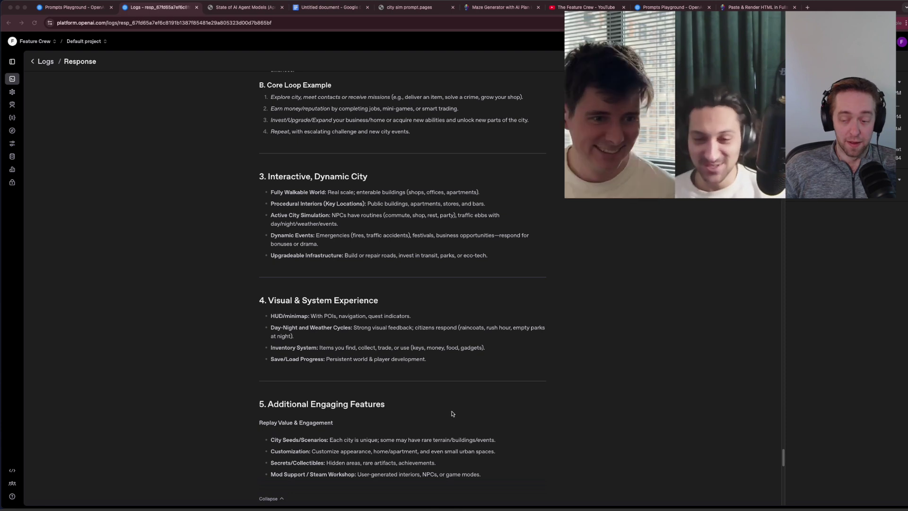
scroll(451, 415, "down", 1)
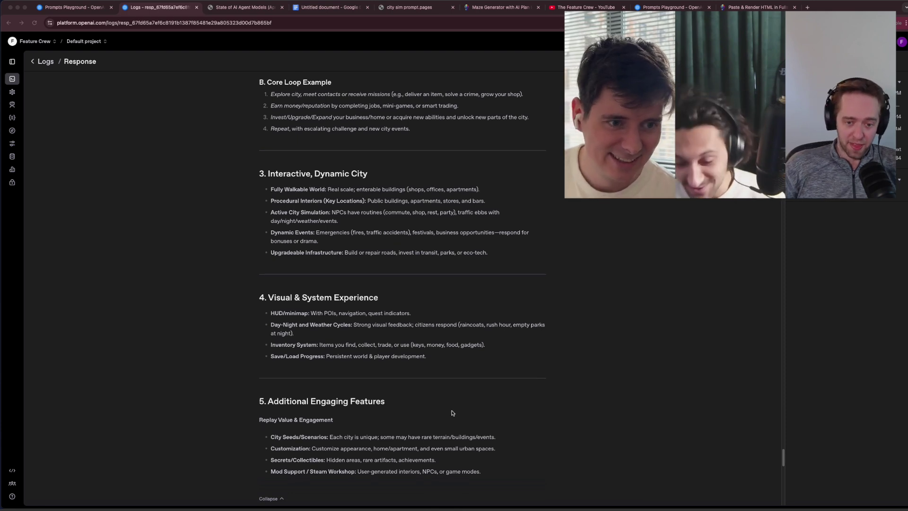
Start a new City Explorer game, then switch to the State of AI Agent Models PDF
key("super+9")
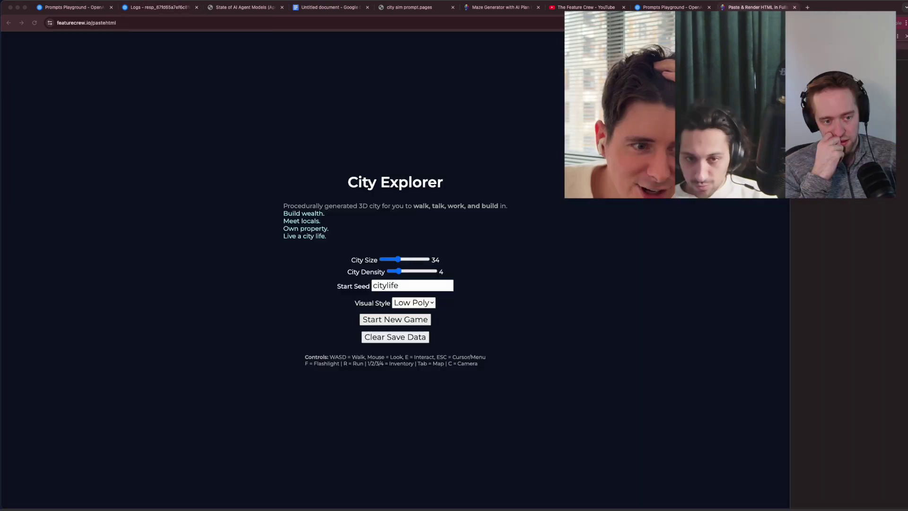
left_click(407, 322)
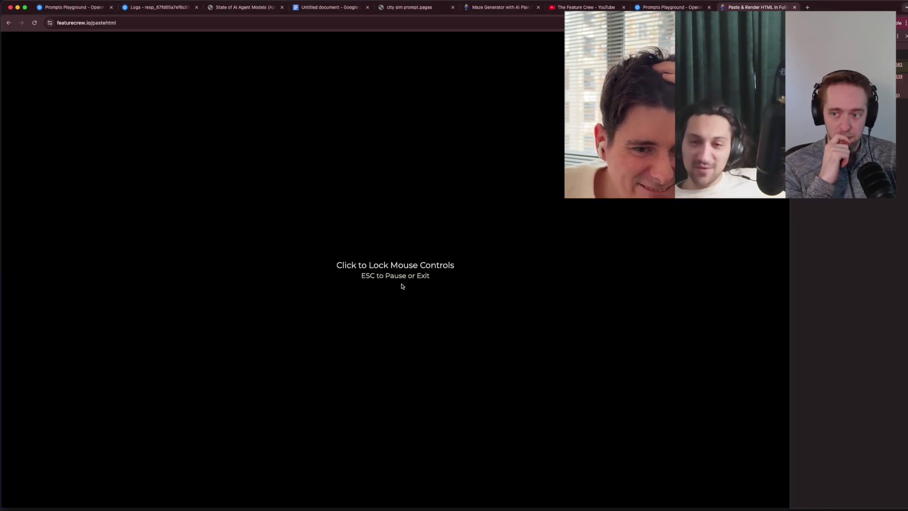
left_click_drag(402, 286, 413, 287)
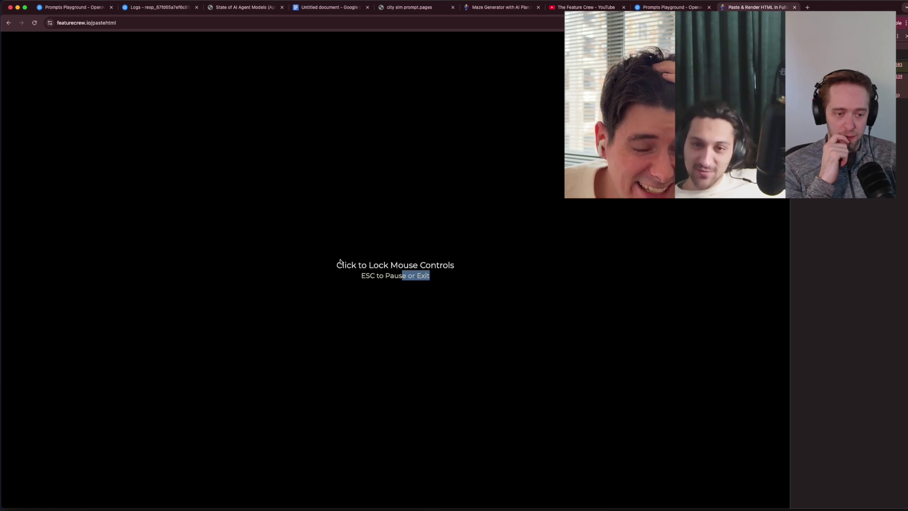
left_click(373, 294)
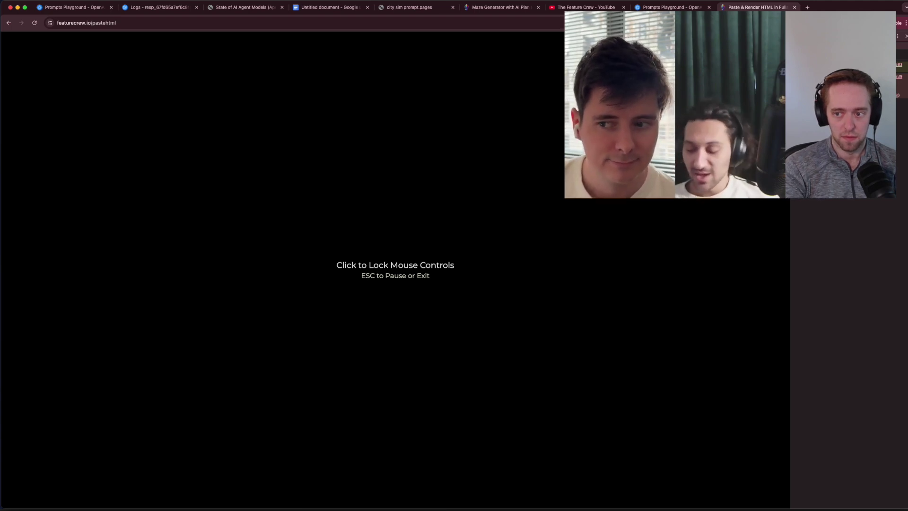
key("super+3")
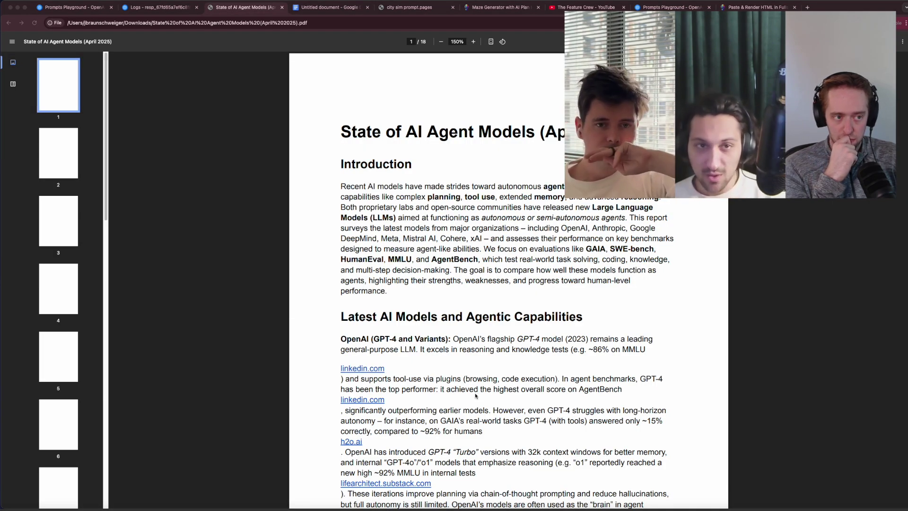
Skim the PDF report through its Claude 3 and Gemini sections, then bring up the benchmark charts document
scroll(474, 393, "down", 3)
scroll(474, 395, "down", 12)
scroll(473, 395, "down", 15)
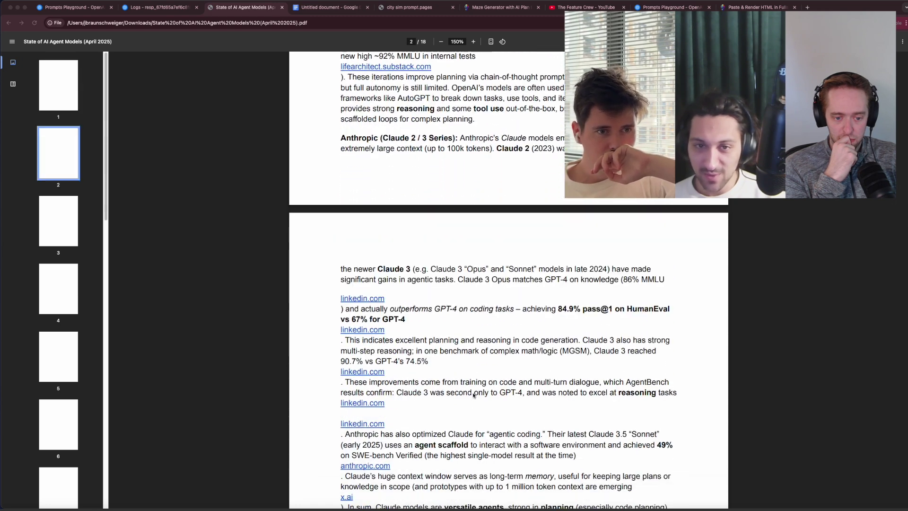
scroll(473, 395, "down", 2)
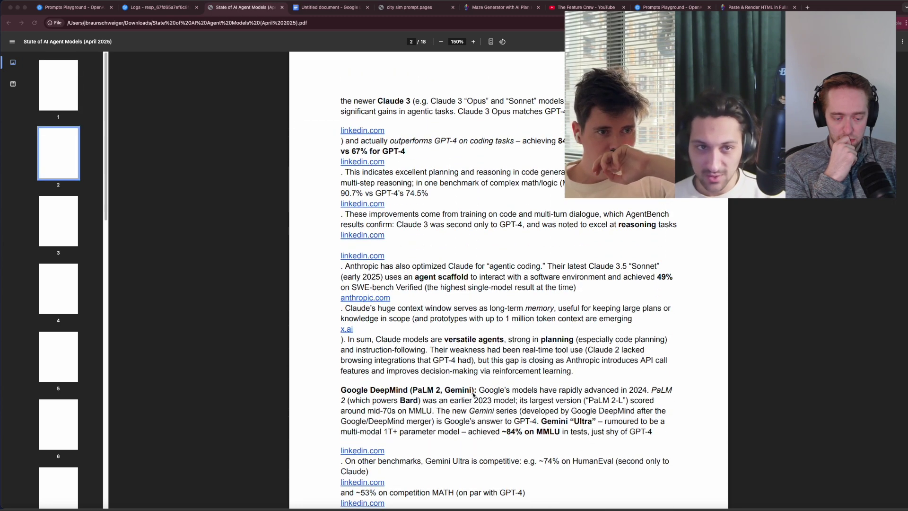
scroll(474, 395, "down", 2)
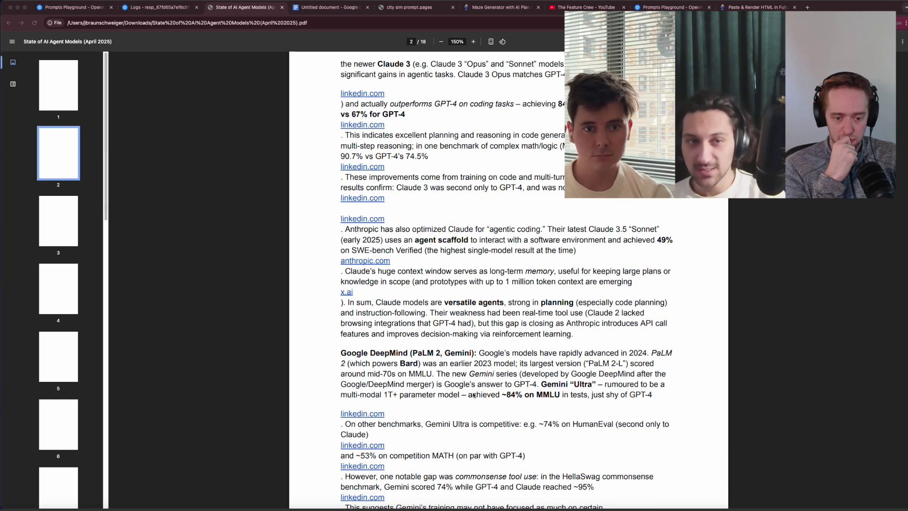
scroll(474, 395, "down", 1)
scroll(473, 395, "down", 1)
scroll(473, 395, "down", 1)
scroll(473, 395, "down", 1)
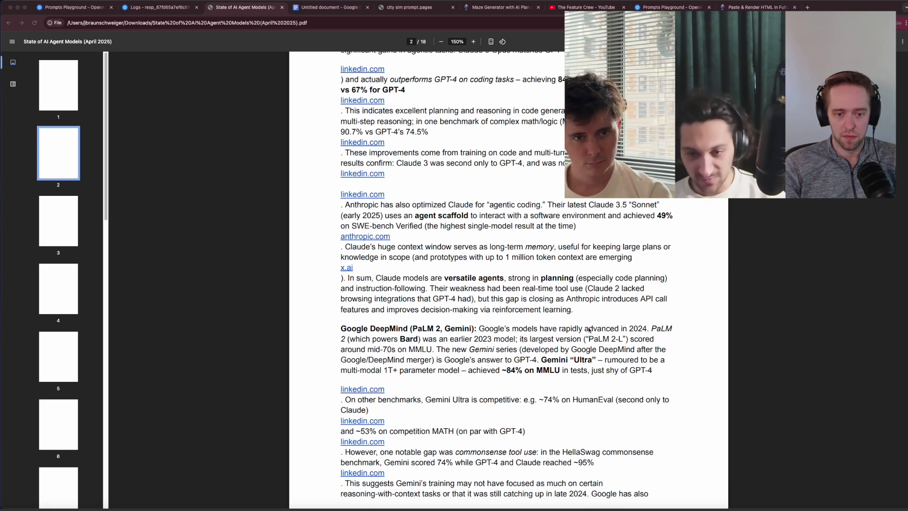
key("ctrl+Tab")
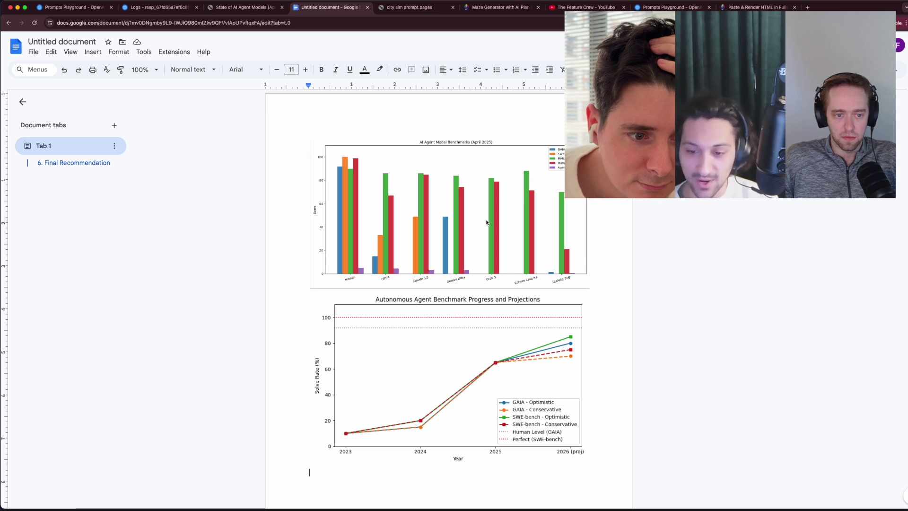
scroll(475, 293, "down", 1)
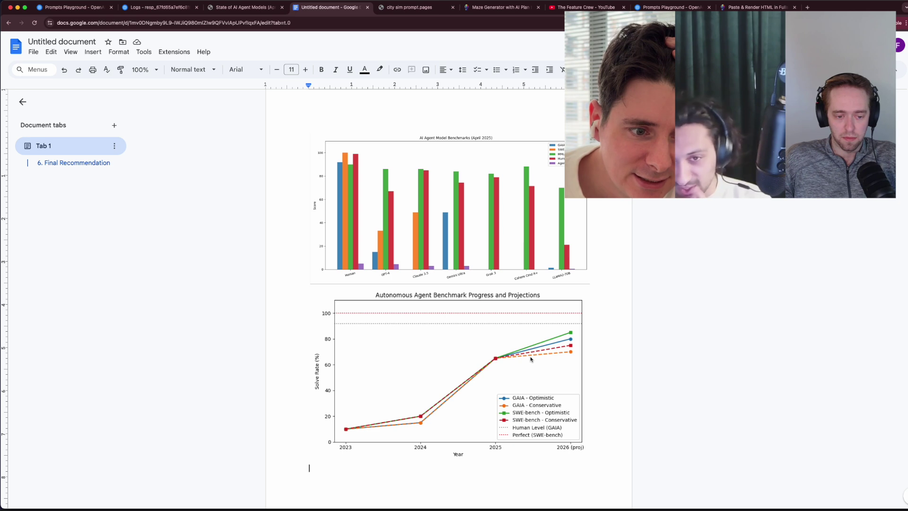
Read down to the model comparison table and Final Recommendation, then bring up the size-5 Maze Generator
scroll(530, 356, "down", 8)
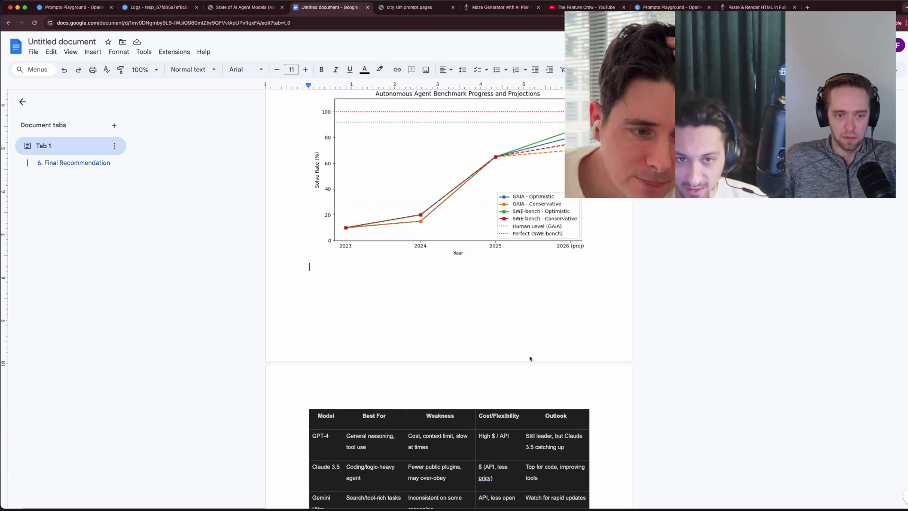
scroll(529, 355, "down", 3)
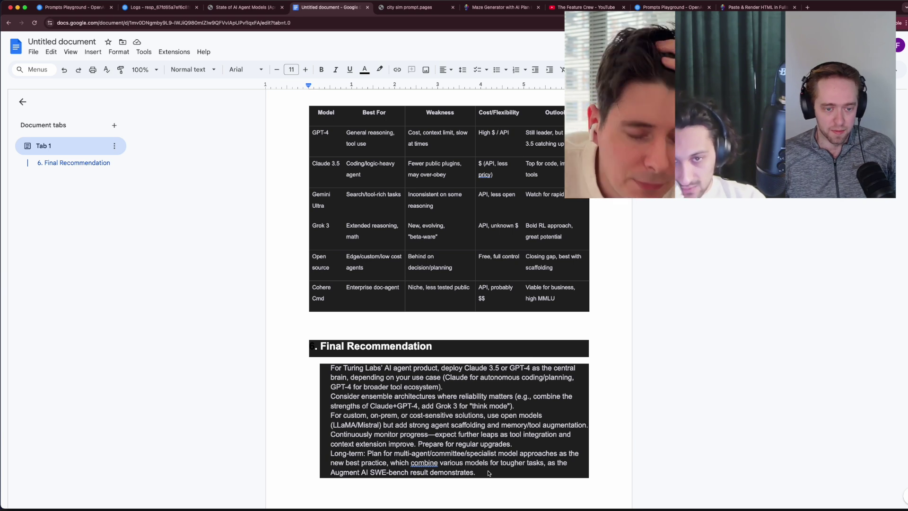
key("super+6")
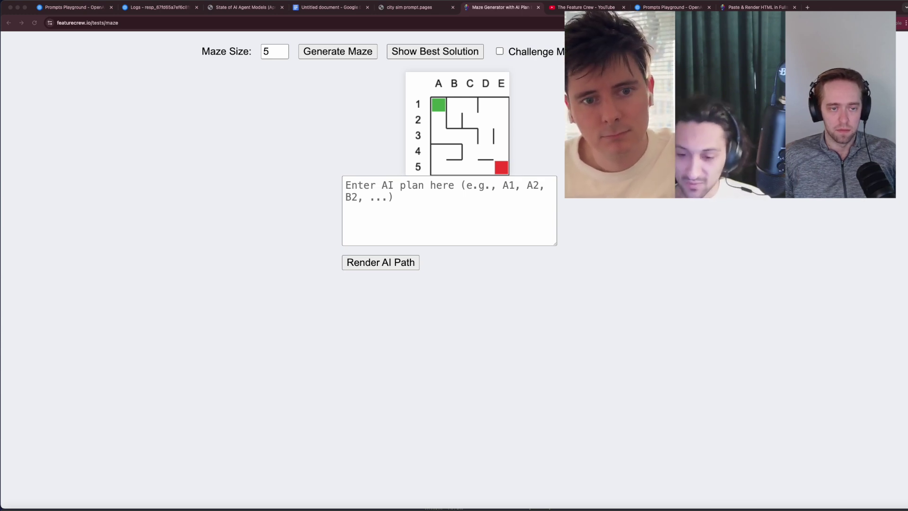
Send the maze prompt to GPT-4.1 in the Playground
key("ctrl+shift+Tab")
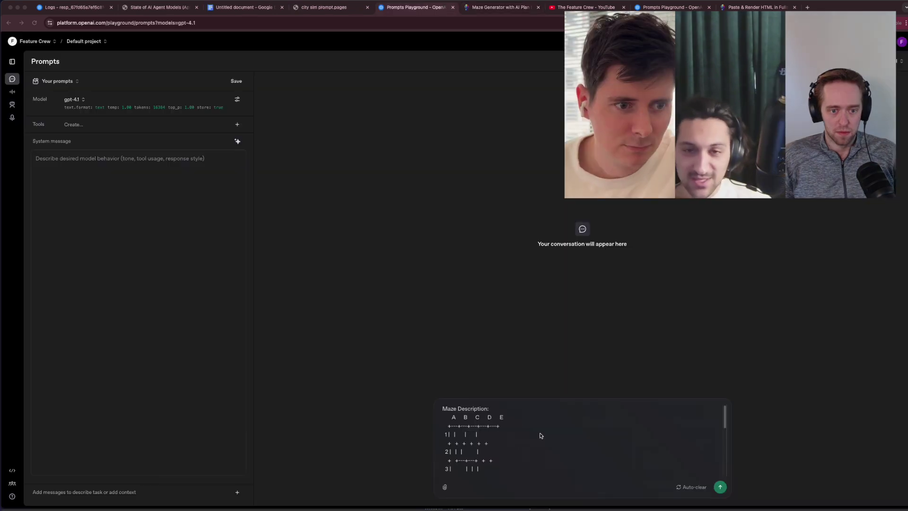
scroll(535, 435, "down", 5)
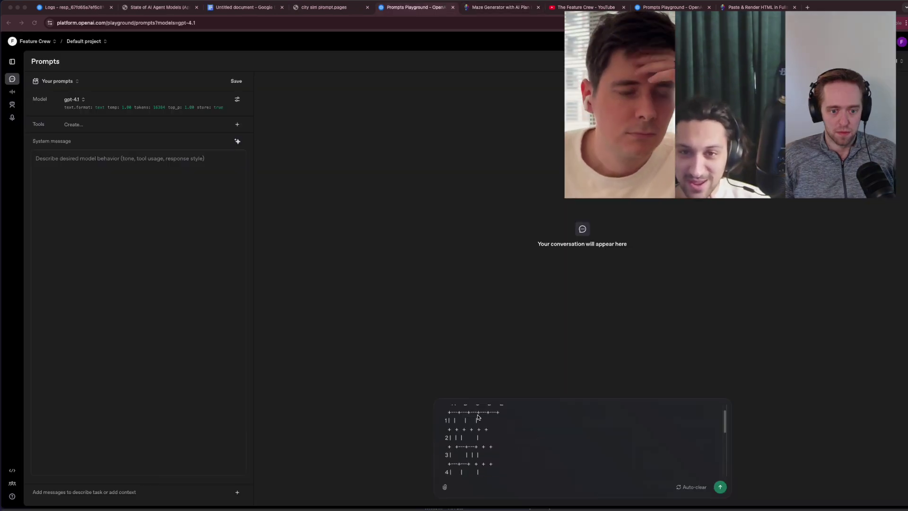
scroll(478, 419, "down", 5)
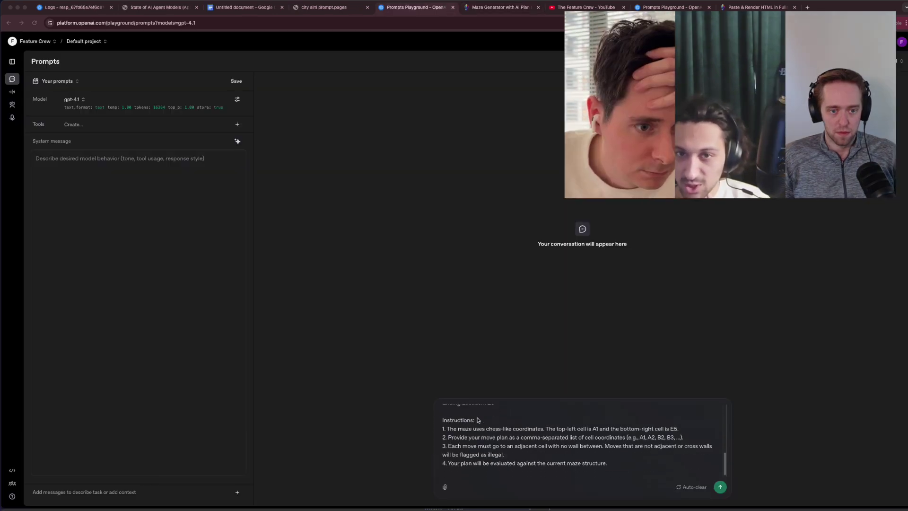
left_click(461, 421)
key("Return")
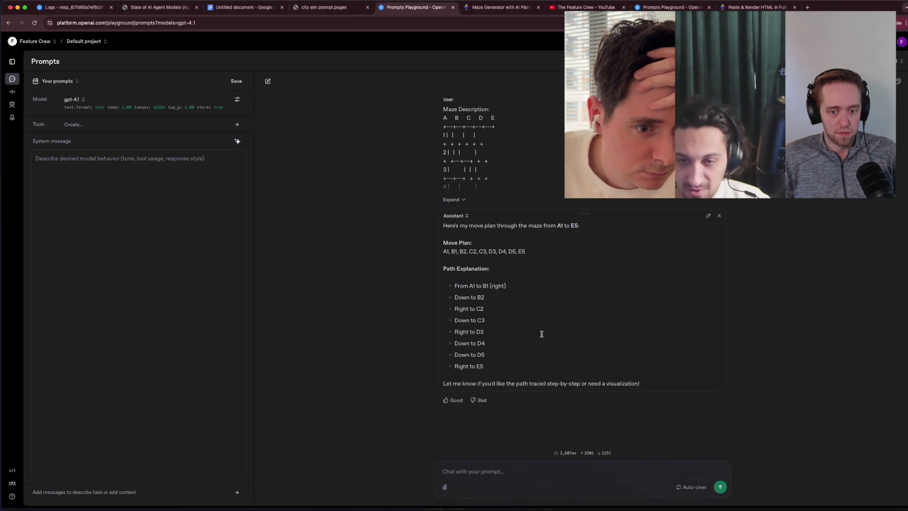
Paste GPT-4.1's A1-to-E5 move plan into the Maze Generator and render the AI path
left_click_drag(527, 251, 436, 254)
key("super+c")
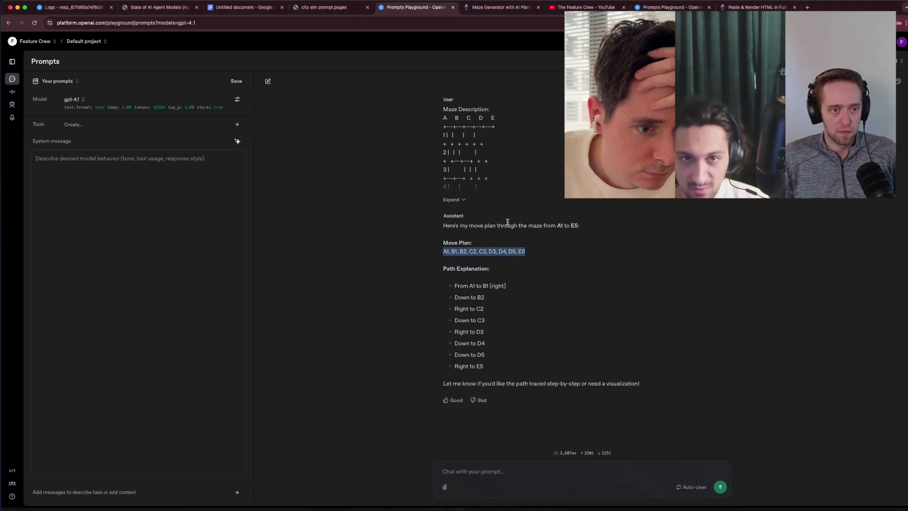
left_click(501, 7)
left_click(401, 196)
key("super+v")
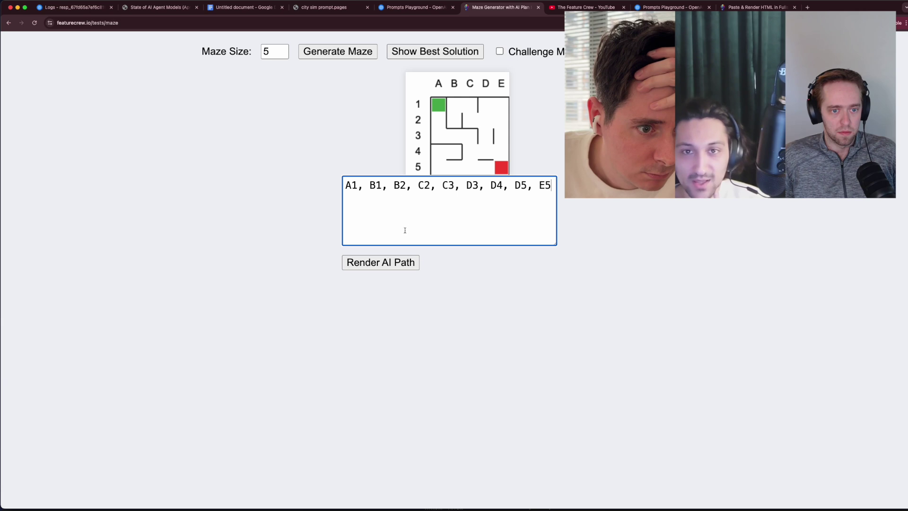
left_click(390, 264)
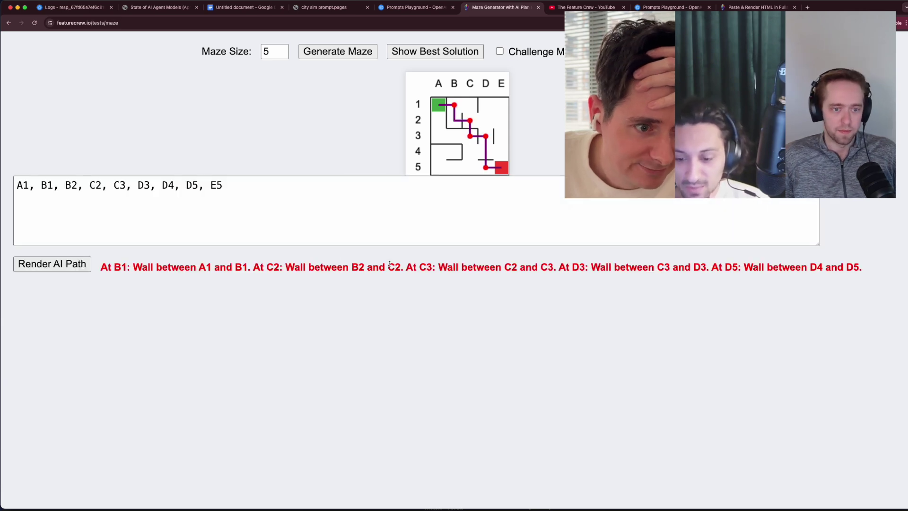